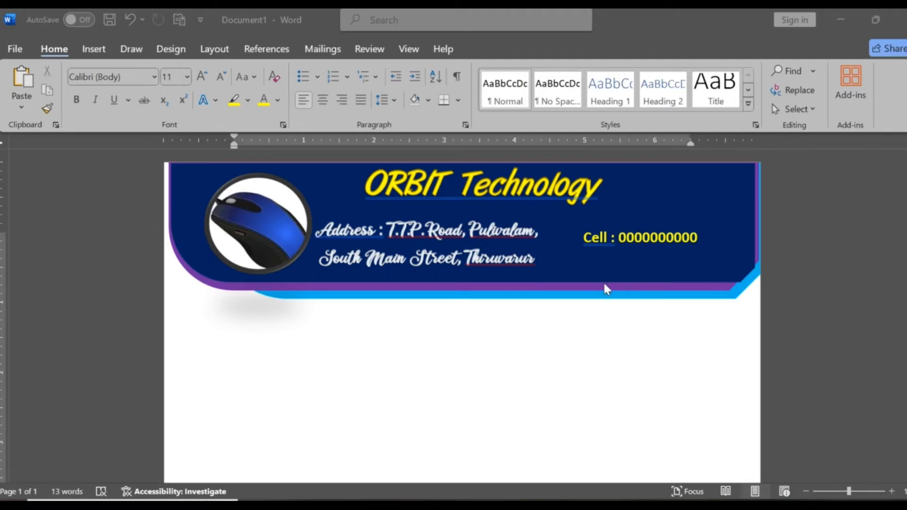
# - Delete the navy, purple and light-blue banner shapes of the existing letterhead, plus all remaining content on the page
pyautogui.click(616, 269)
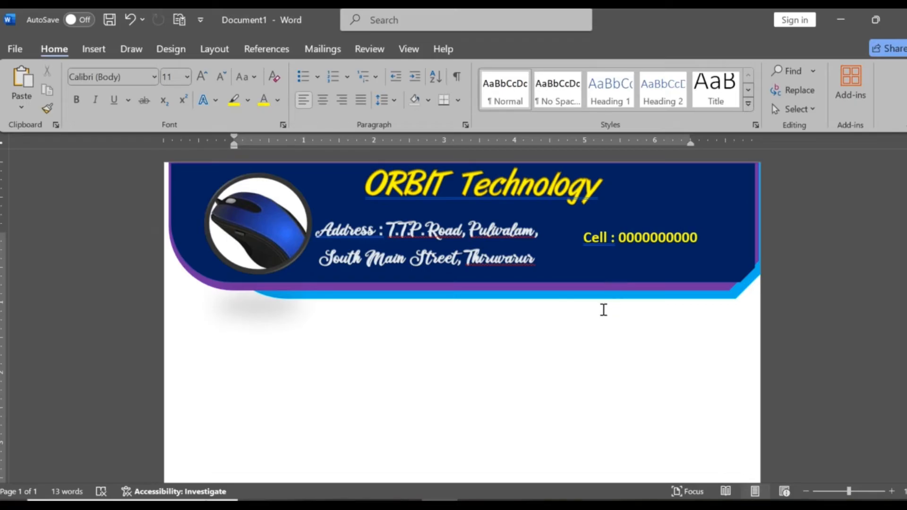
pyautogui.click(634, 267)
pyautogui.press('Delete')
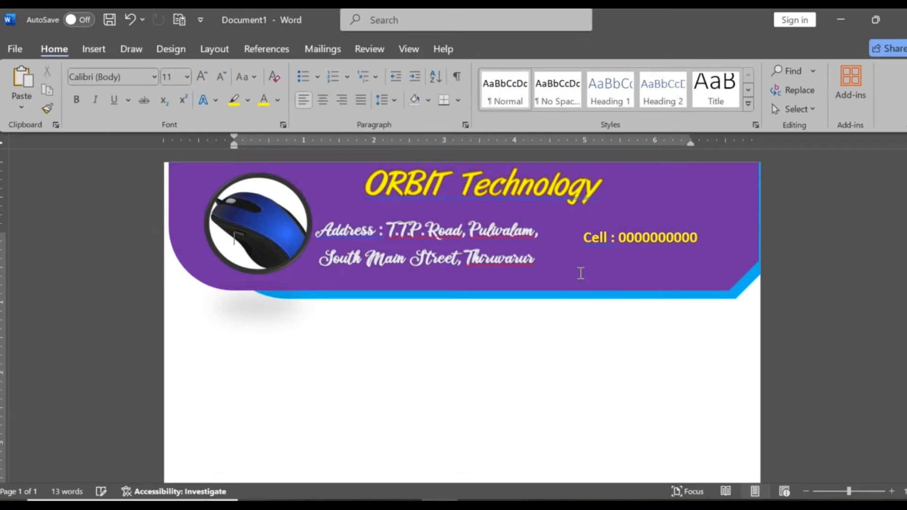
pyautogui.click(519, 268)
pyautogui.press('Delete')
pyautogui.click(655, 278)
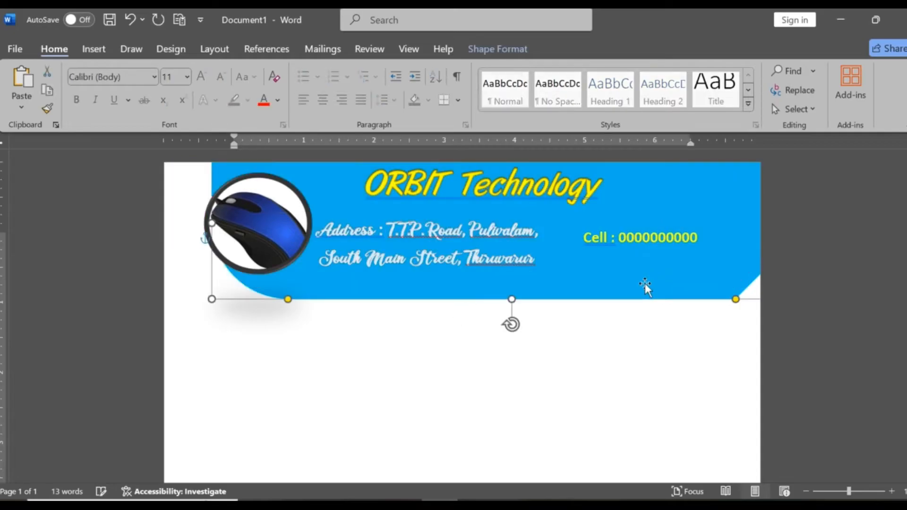
pyautogui.press('Delete')
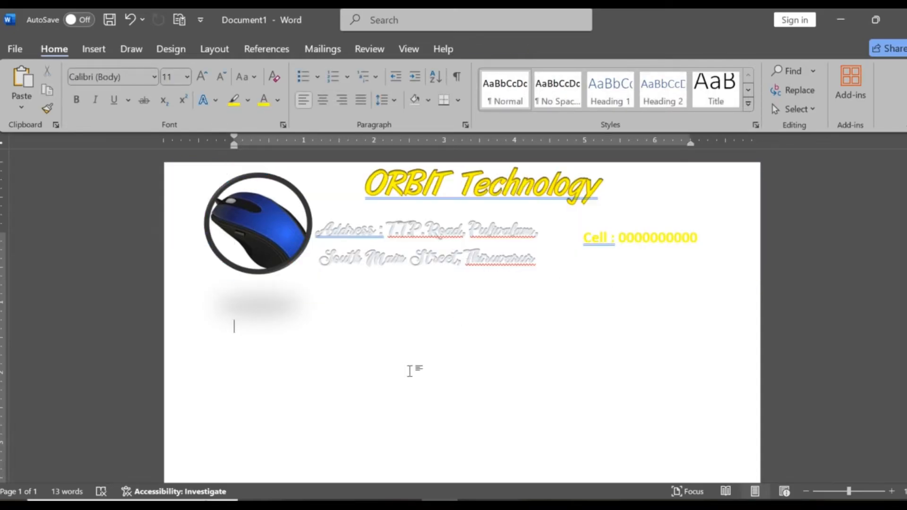
pyautogui.hotkey('ctrl', 'a')
pyautogui.press('Delete')
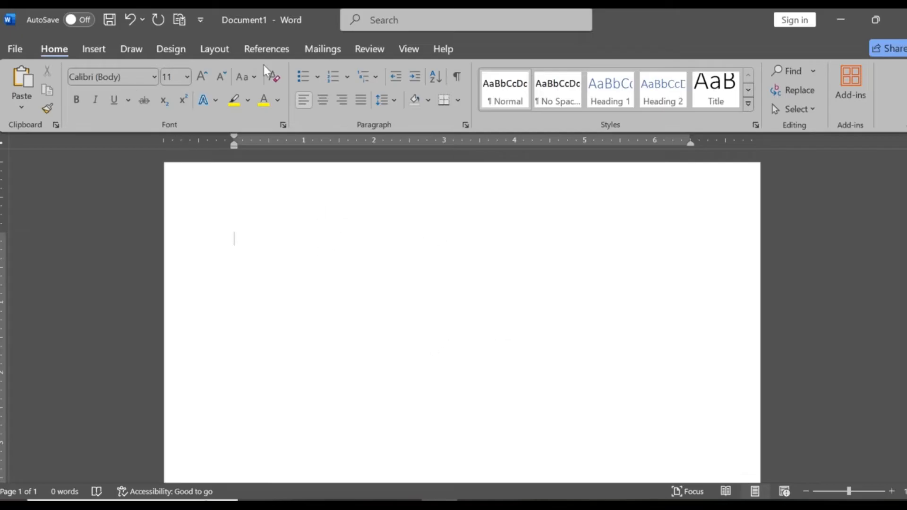
# - Draw a snip-and-round single corner rectangle about 2.08" high and 8.3" wide across the top of the page
pyautogui.scroll(-2, 578, 263)
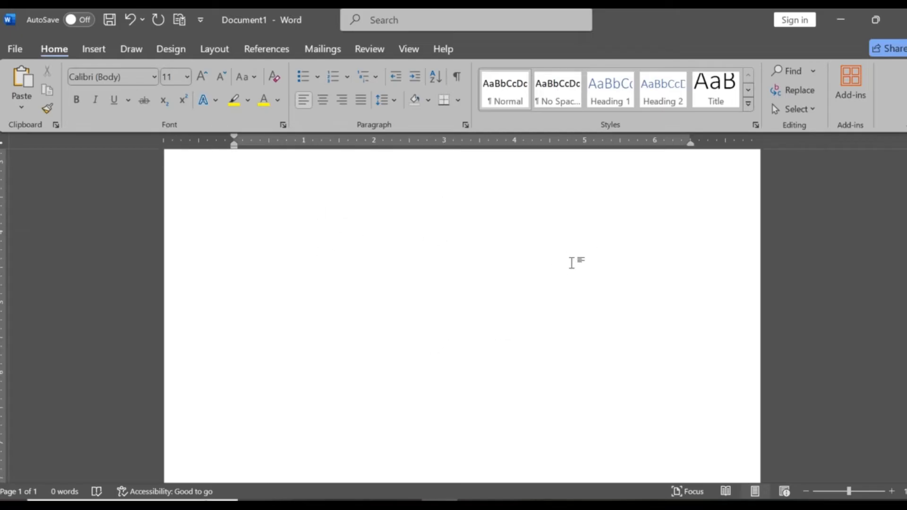
pyautogui.scroll(1, 577, 289)
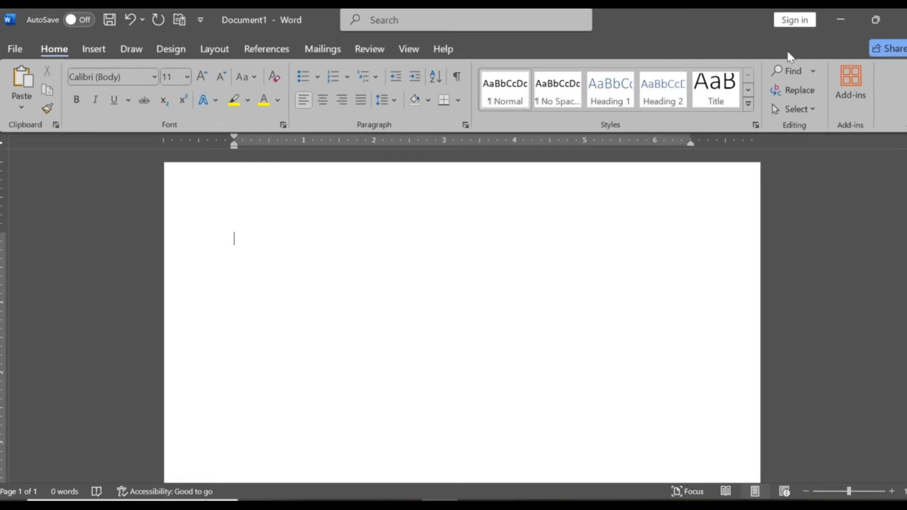
pyautogui.click(94, 49)
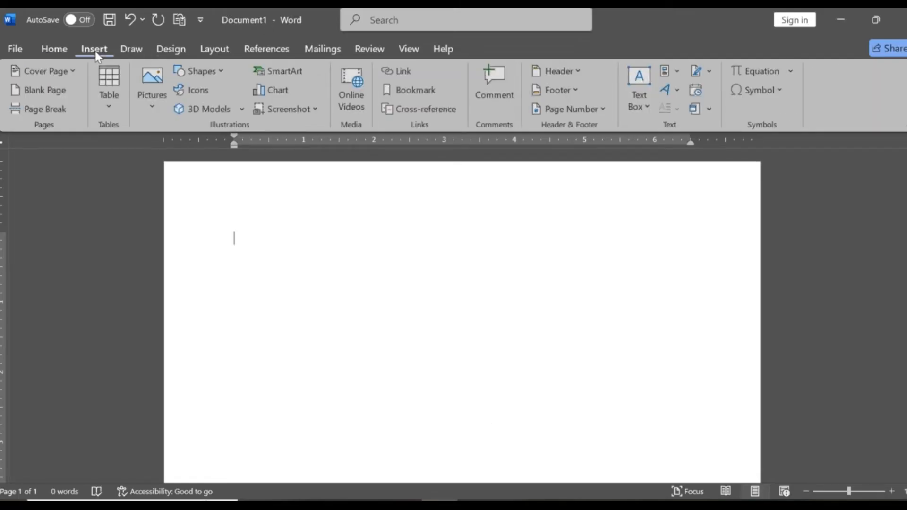
pyautogui.click(221, 71)
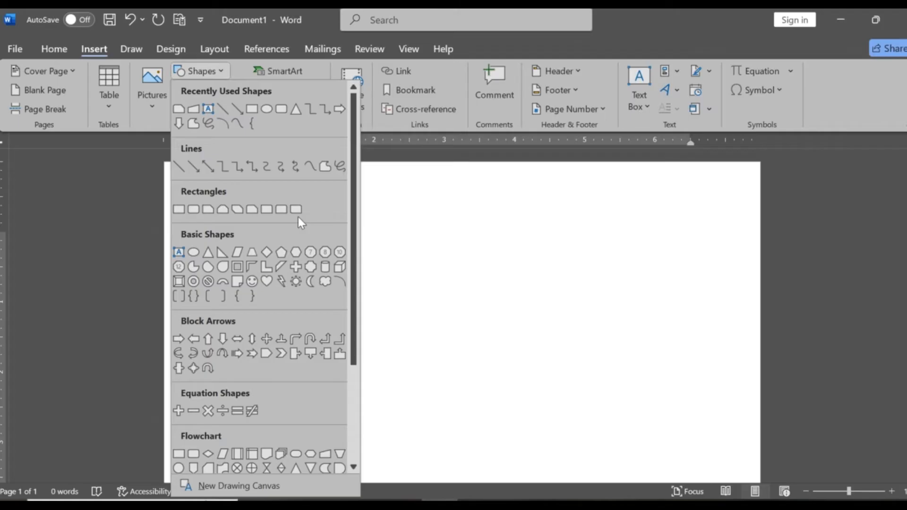
pyautogui.click(252, 209)
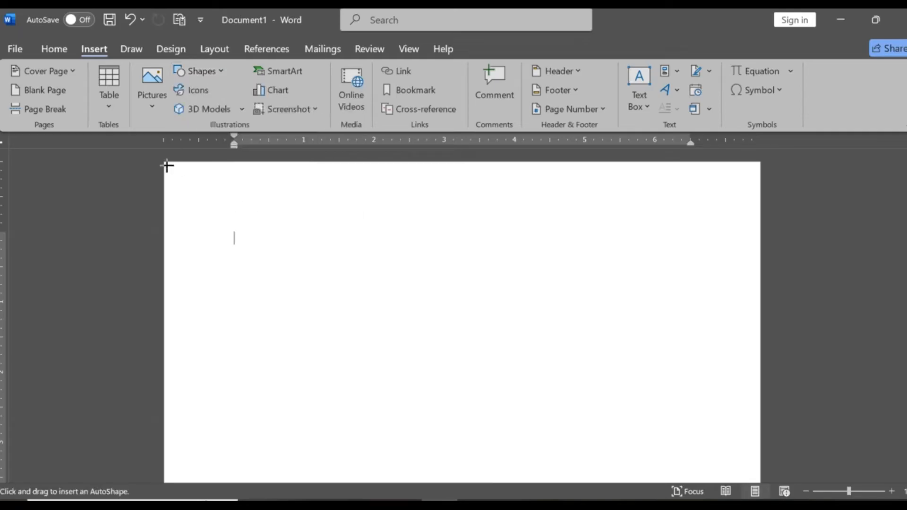
pyautogui.moveTo(167, 166); pyautogui.dragTo(752, 311)
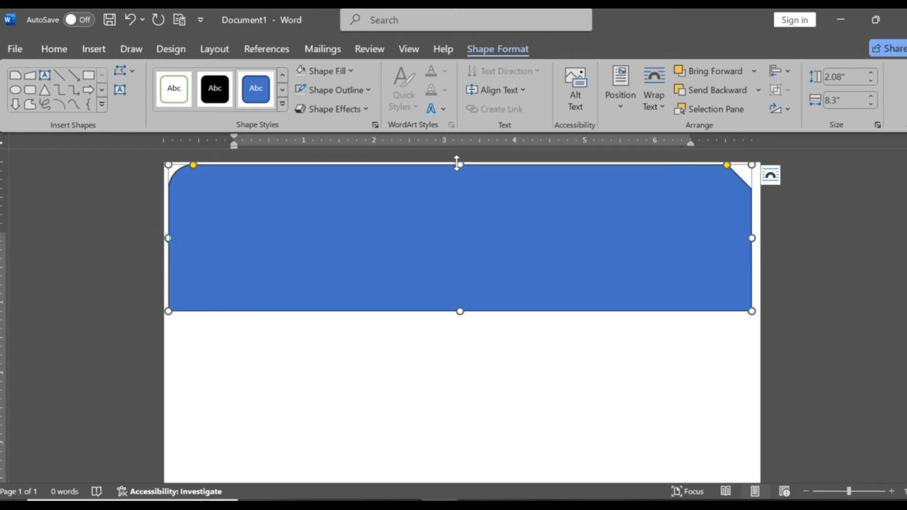
# - Flip the rectangle vertically, move it against the page's top edge and widen it to about 8.48"
pyautogui.moveTo(462, 164); pyautogui.dragTo(447, 458)
pyautogui.moveTo(474, 383); pyautogui.dragTo(466, 251)
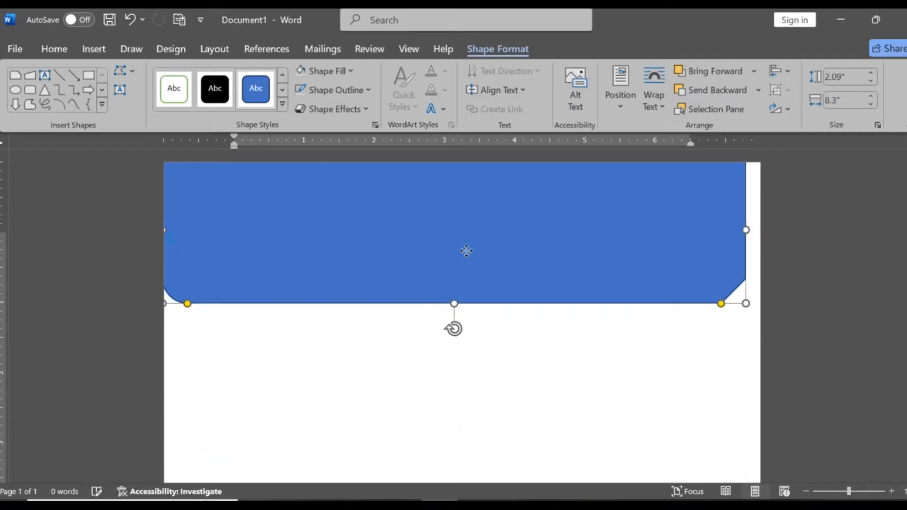
pyautogui.moveTo(745, 305)
pyautogui.mouseDown()
pyautogui.moveTo(735, 295)
pyautogui.moveTo(758, 306)
pyautogui.mouseUp()
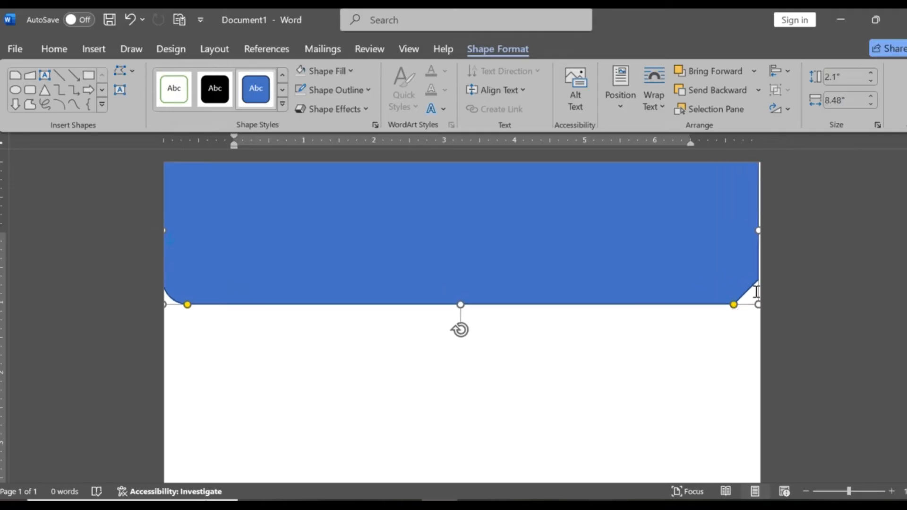
# - Enlarge the banner's snipped and rounded corners and realign the shape with the top of the page
pyautogui.moveTo(734, 305); pyautogui.dragTo(712, 307)
pyautogui.moveTo(187, 305); pyautogui.dragTo(219, 303)
pyautogui.click(397, 366)
pyautogui.moveTo(494, 258); pyautogui.dragTo(501, 263)
pyautogui.moveTo(569, 288)
pyautogui.mouseDown()
pyautogui.moveTo(556, 272)
pyautogui.moveTo(557, 280)
pyautogui.mouseUp()
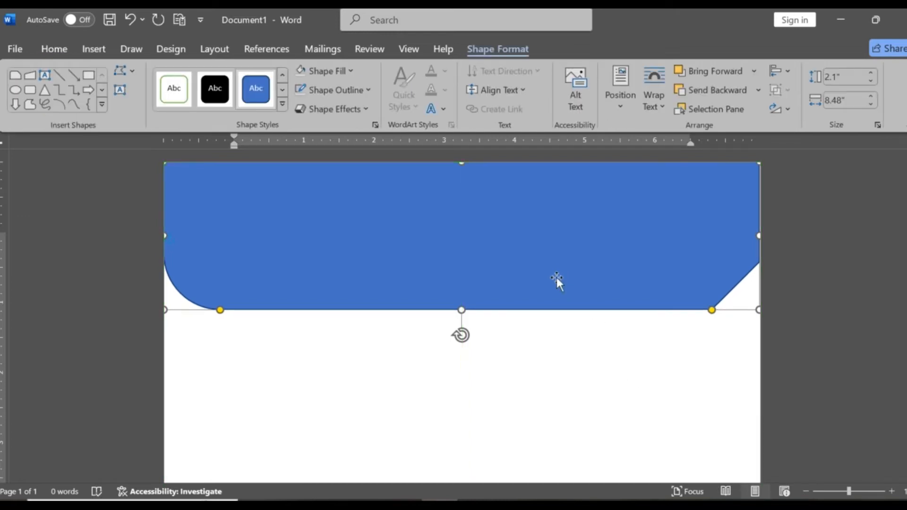
pyautogui.moveTo(573, 245)
pyautogui.mouseDown()
pyautogui.moveTo(567, 253)
pyautogui.moveTo(574, 243)
pyautogui.moveTo(559, 245)
pyautogui.mouseUp()
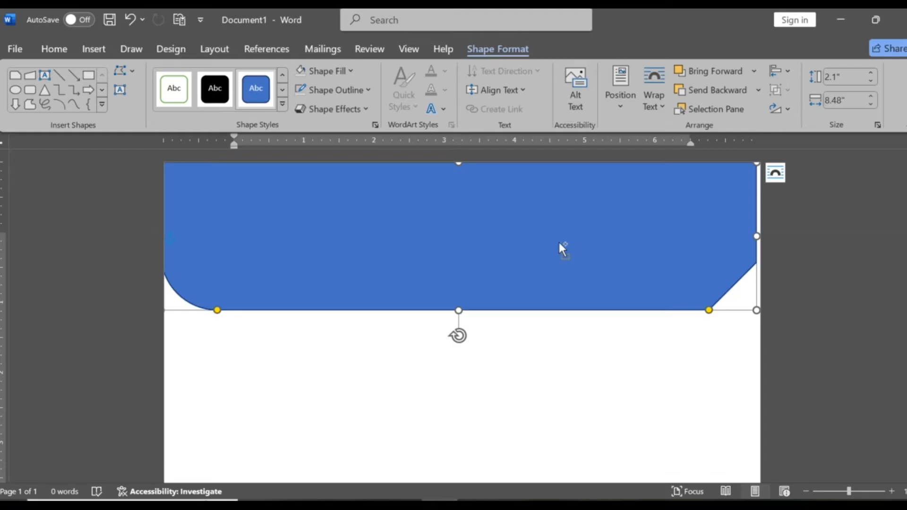
# - Duplicate the banner shape, shrink the copy to about 1.89" by 8.02" and place it inside the original
pyautogui.hotkey('ctrl', 'c')
pyautogui.hotkey('ctrl', 'v')
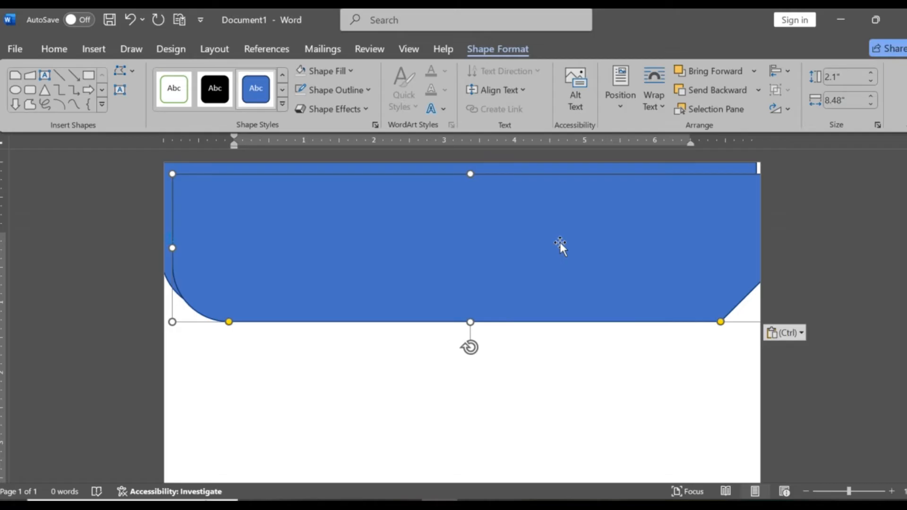
pyautogui.moveTo(170, 174); pyautogui.dragTo(204, 189)
pyautogui.moveTo(300, 227); pyautogui.dragTo(281, 203)
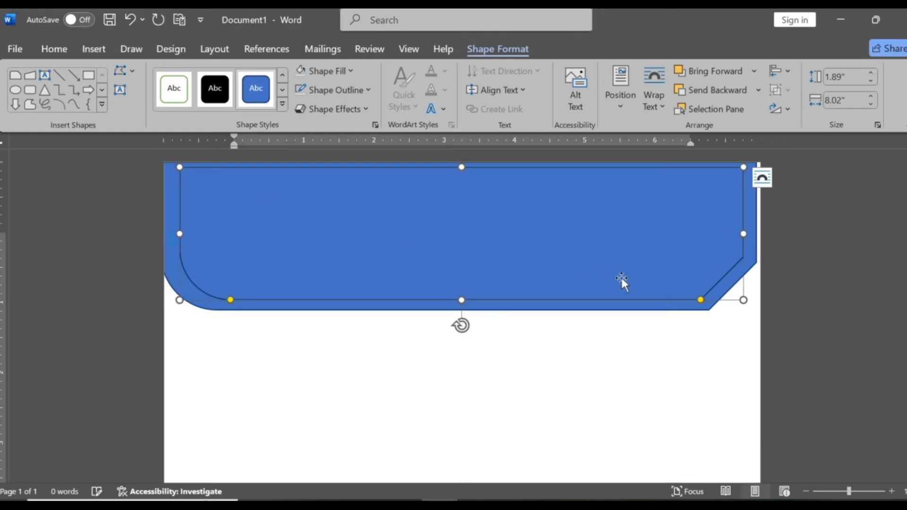
# - Fill the outer banner shape with dark orange and remove its outline
pyautogui.click(753, 243)
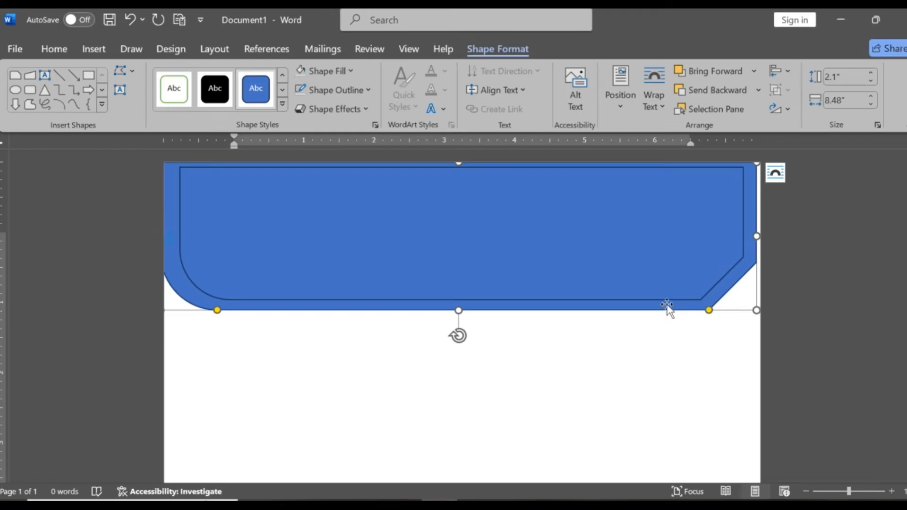
pyautogui.click(354, 72)
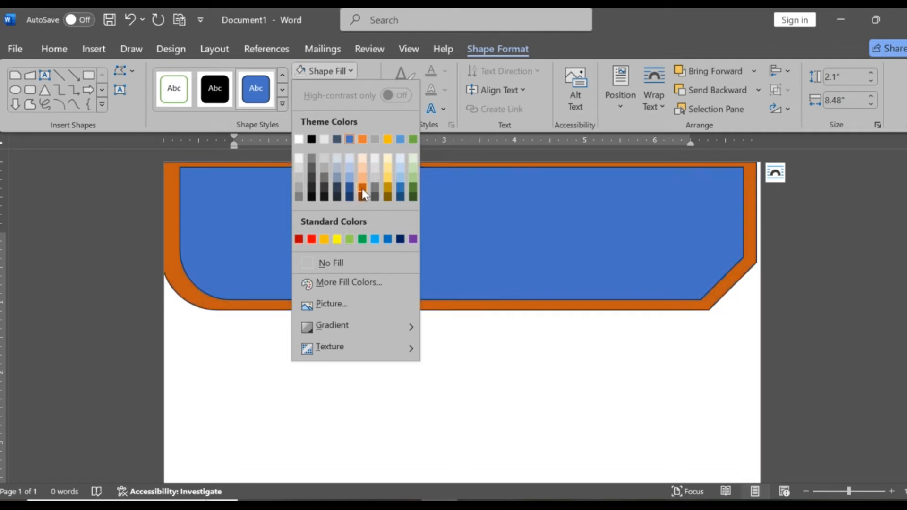
pyautogui.click(367, 92)
pyautogui.click(367, 92)
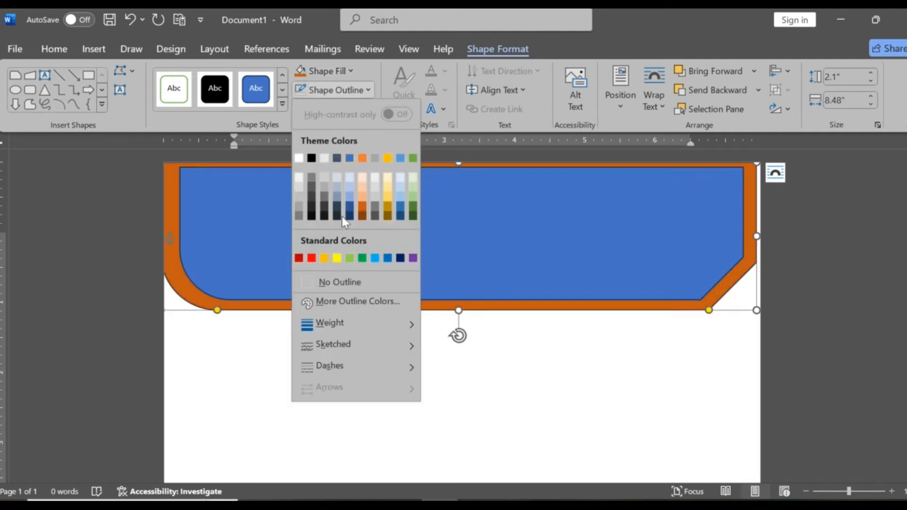
pyautogui.click(338, 283)
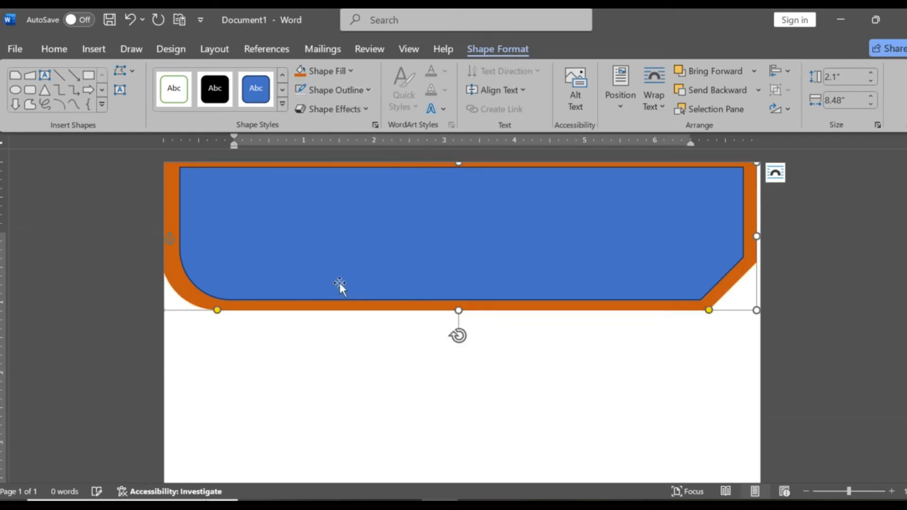
# - Stretch the inner blue shape to about 2.02" by 8.44" so orange shows only along the lower edge and corners
pyautogui.click(360, 252)
pyautogui.moveTo(180, 301)
pyautogui.mouseDown()
pyautogui.moveTo(160, 313)
pyautogui.moveTo(170, 304)
pyautogui.mouseUp()
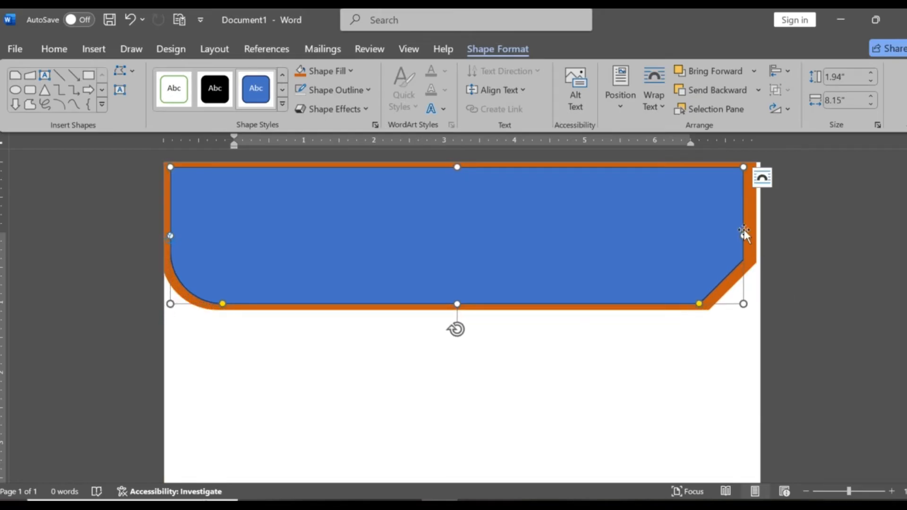
pyautogui.moveTo(744, 235); pyautogui.dragTo(752, 235)
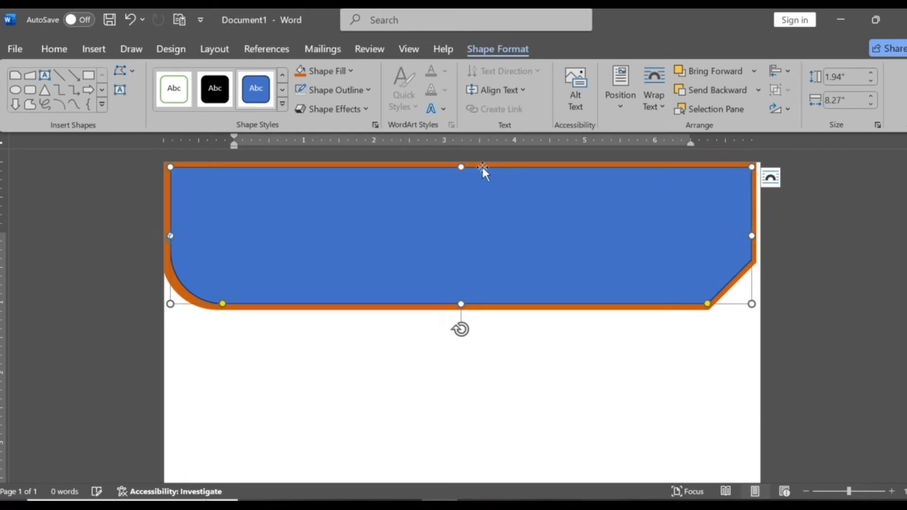
pyautogui.moveTo(462, 166); pyautogui.dragTo(462, 158)
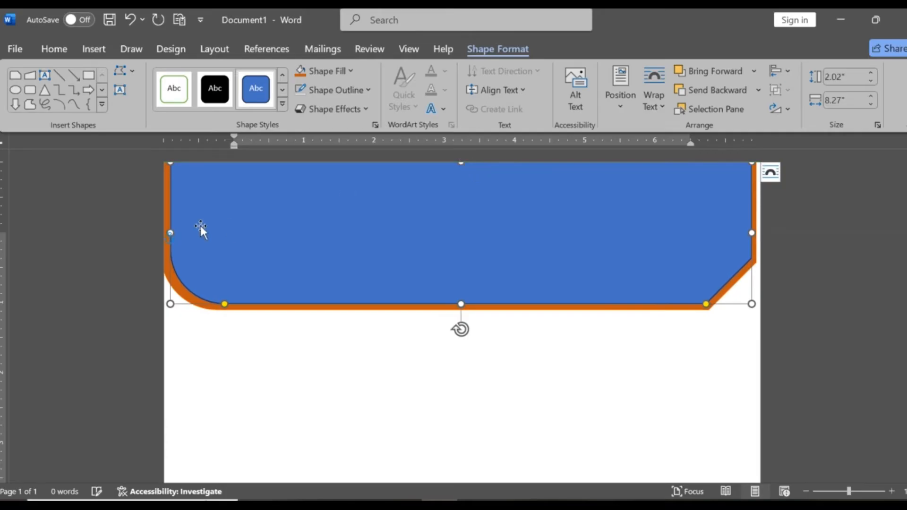
pyautogui.moveTo(170, 234); pyautogui.dragTo(165, 234)
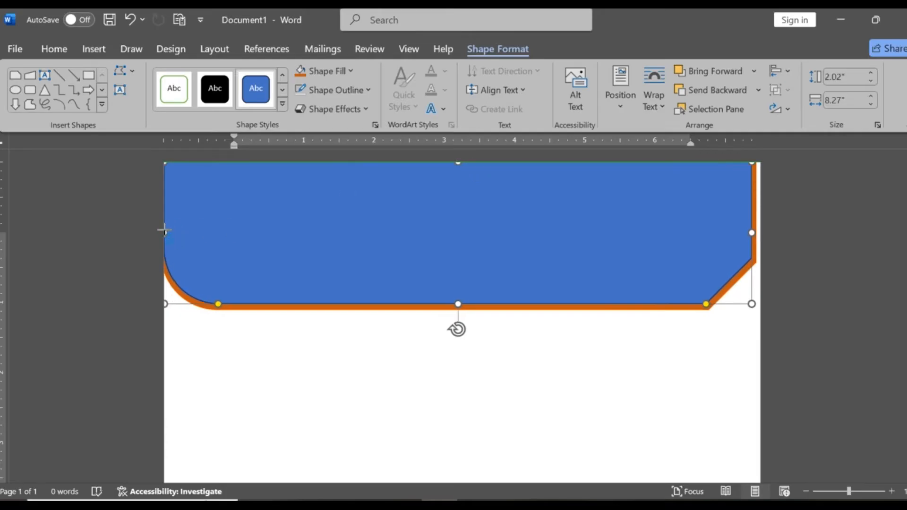
pyautogui.moveTo(755, 233); pyautogui.dragTo(758, 233)
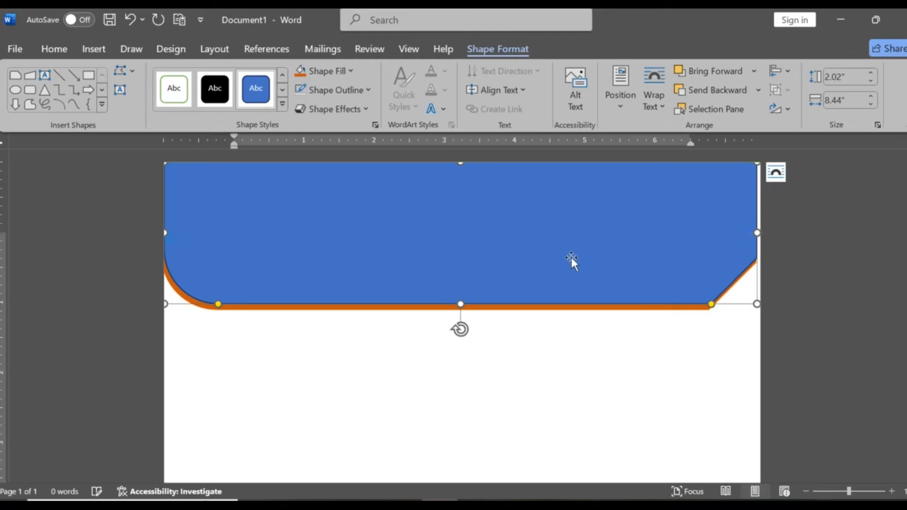
# - Fill the inner banner shape with standard Purple and remove its outline
pyautogui.click(350, 70)
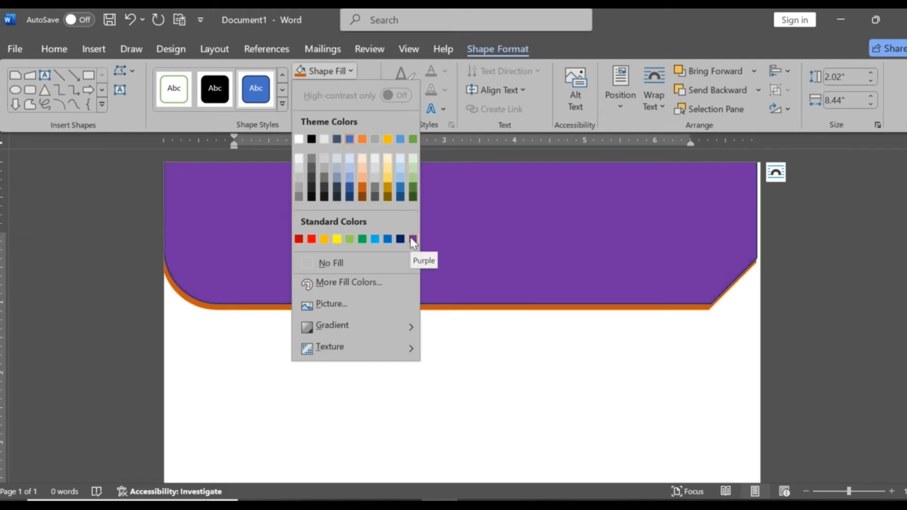
pyautogui.click(413, 239)
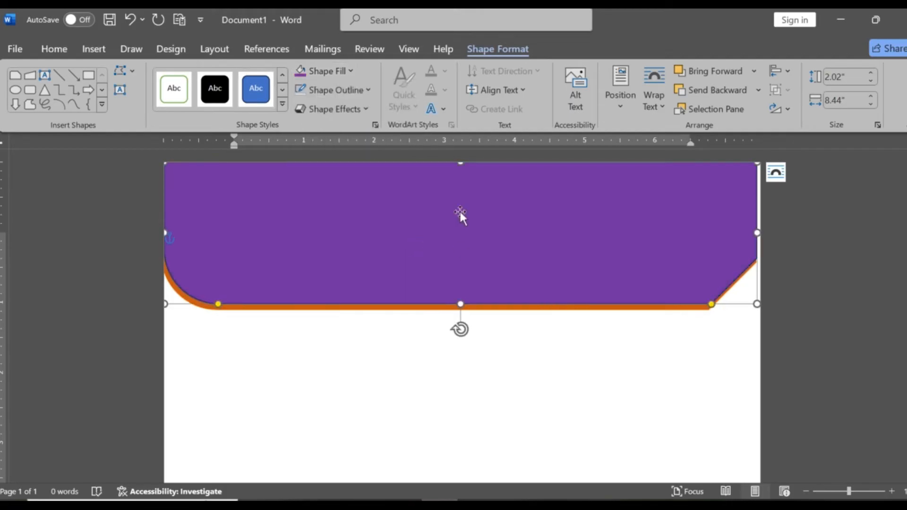
pyautogui.click(369, 92)
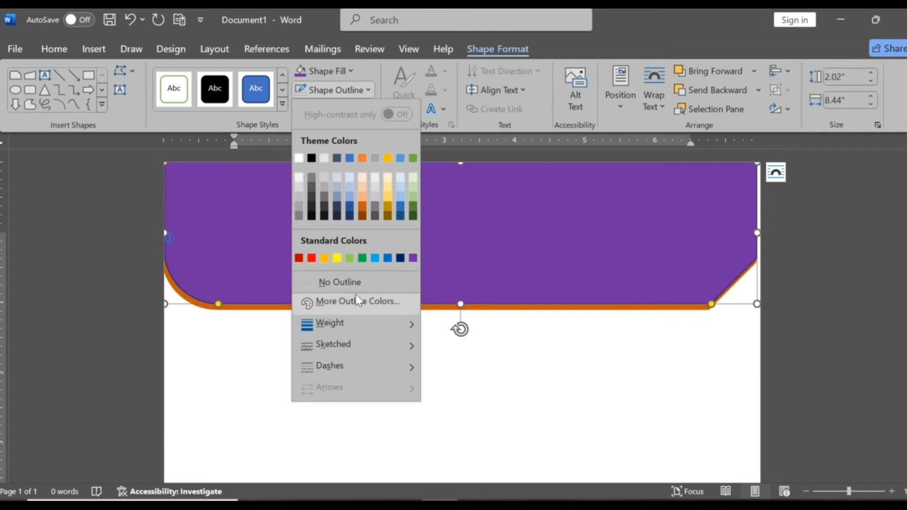
pyautogui.click(359, 283)
pyautogui.click(571, 327)
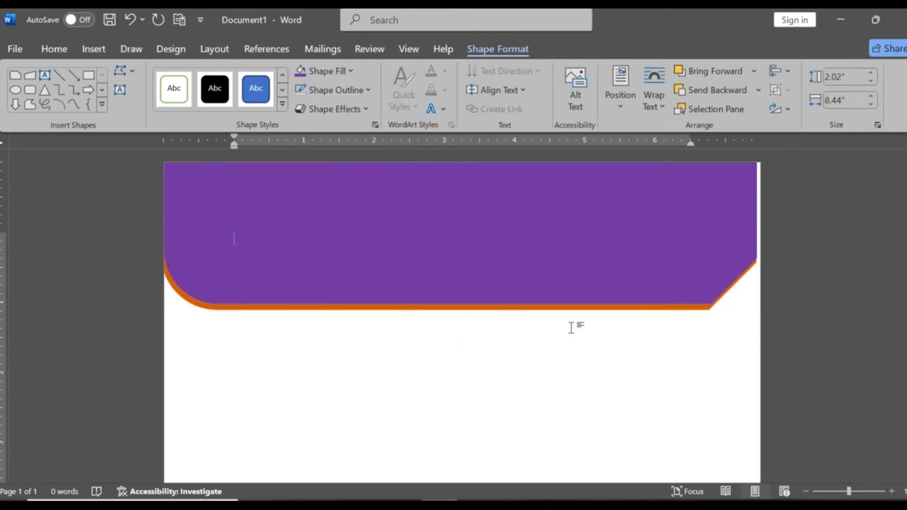
# - Duplicate the purple shape, shrink the copy to about 1.79" by 7.87" and place it over the purple banner
pyautogui.click(339, 236)
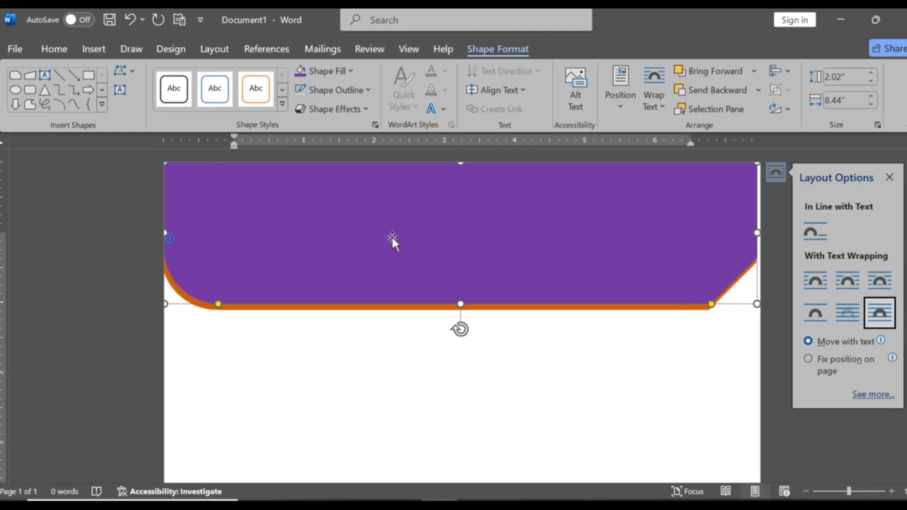
pyautogui.click(444, 365)
pyautogui.click(561, 252)
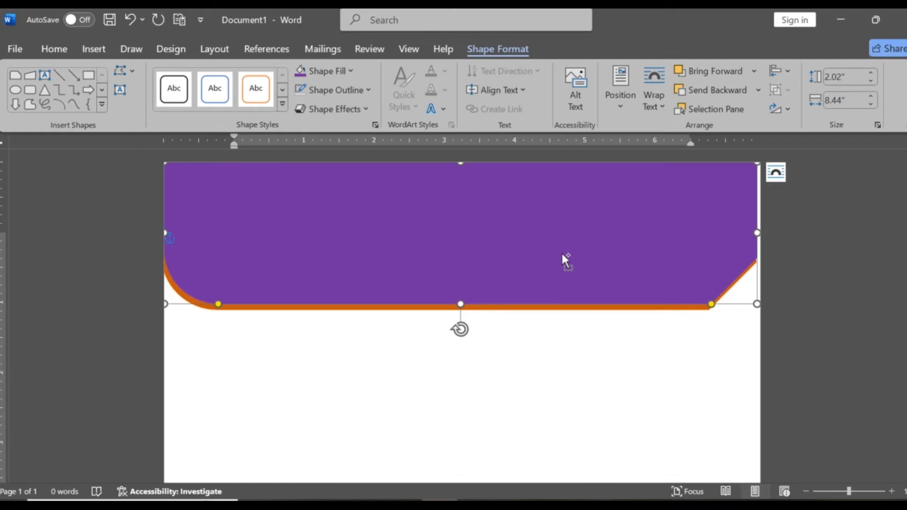
pyautogui.moveTo(515, 241); pyautogui.dragTo(520, 340)
pyautogui.moveTo(182, 269); pyautogui.dragTo(223, 286)
pyautogui.moveTo(374, 361); pyautogui.dragTo(324, 237)
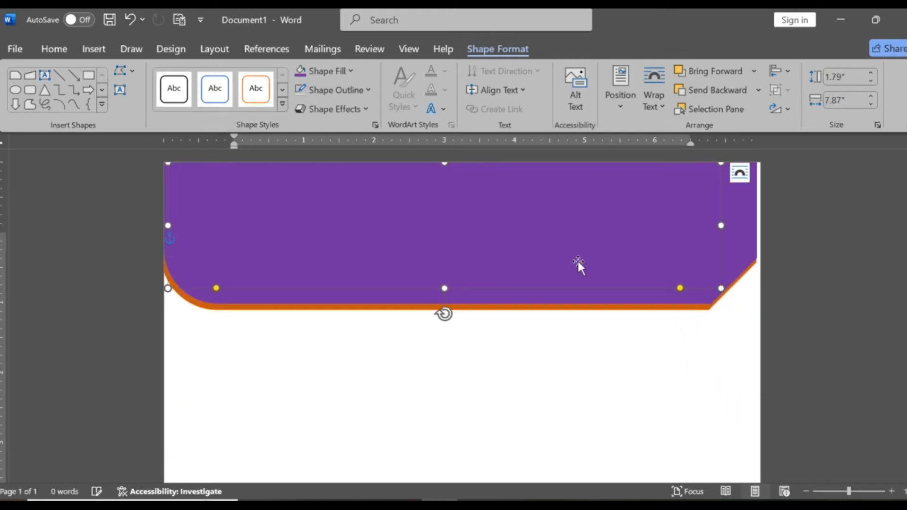
# - Enlarge the smaller purple copy to about 1.87" by 8.2" and position it within the banner
pyautogui.moveTo(721, 225); pyautogui.dragTo(735, 228)
pyautogui.moveTo(745, 229); pyautogui.dragTo(745, 229)
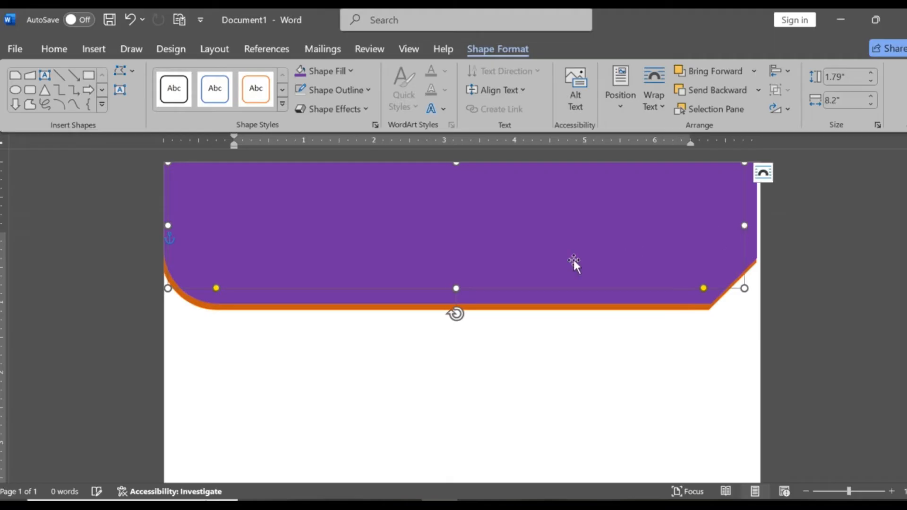
pyautogui.moveTo(457, 292); pyautogui.dragTo(456, 294)
pyautogui.moveTo(461, 226); pyautogui.dragTo(467, 229)
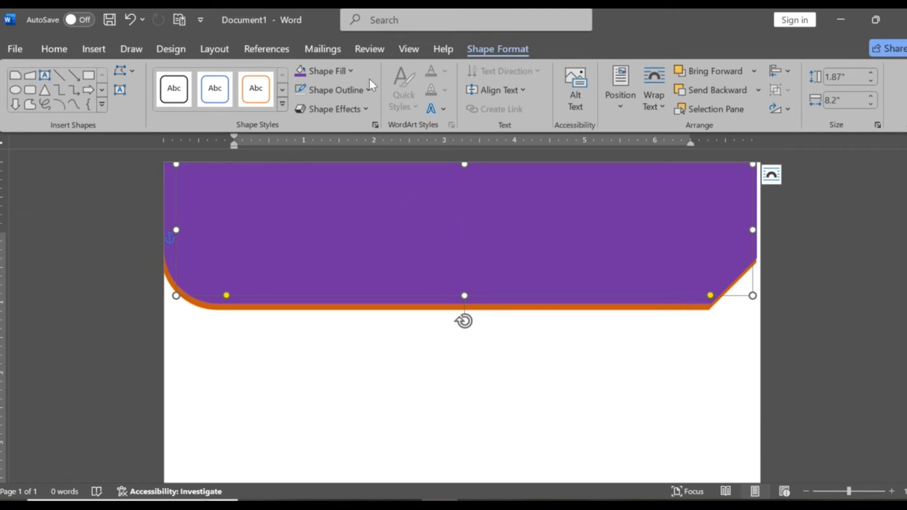
# - Fill the smallest banner shape on top with the custom blue RGB 37, 4, 200 and remove its outline
pyautogui.click(356, 71)
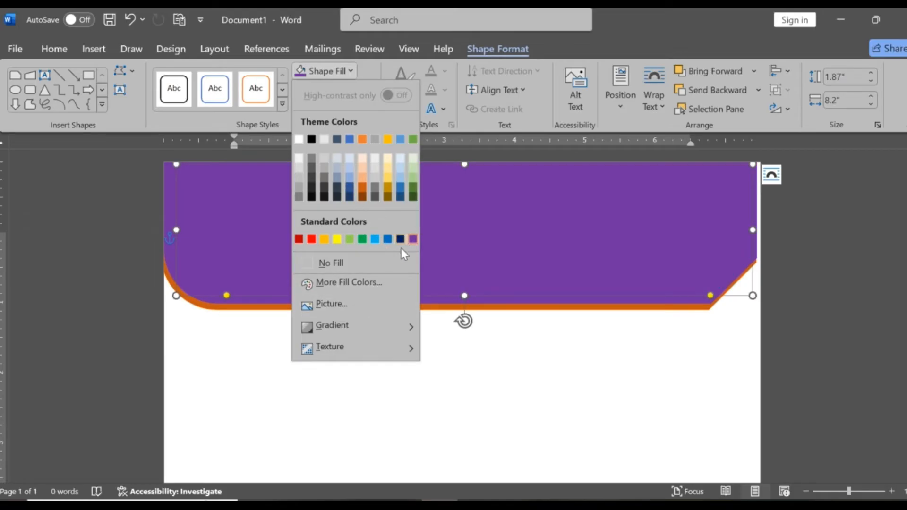
pyautogui.click(362, 288)
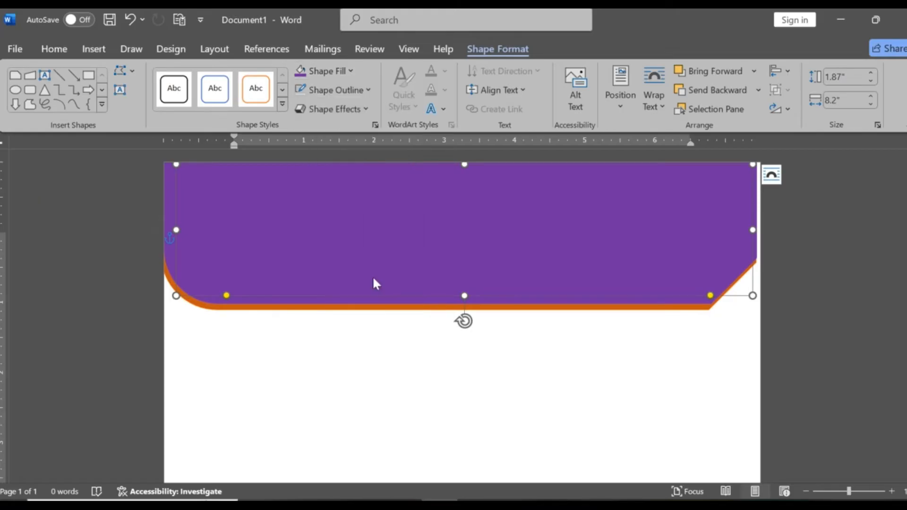
pyautogui.moveTo(440, 184); pyautogui.dragTo(434, 173)
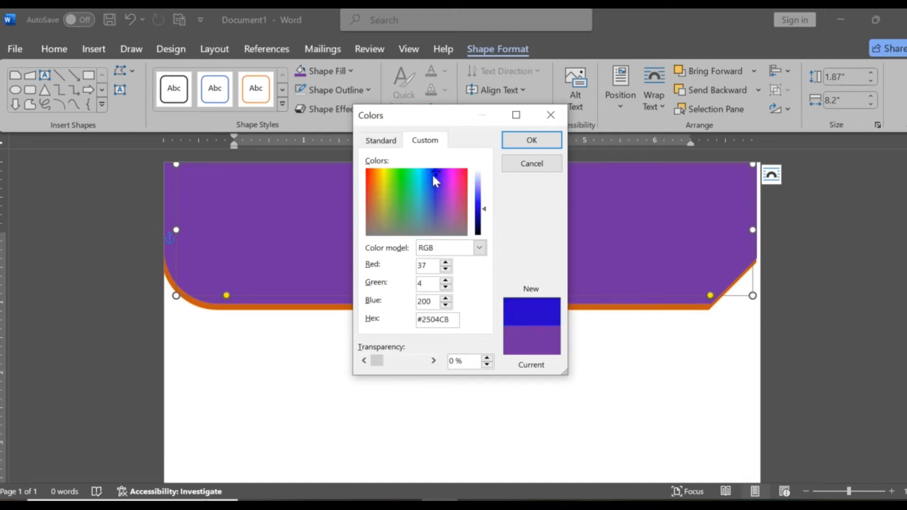
pyautogui.click(532, 141)
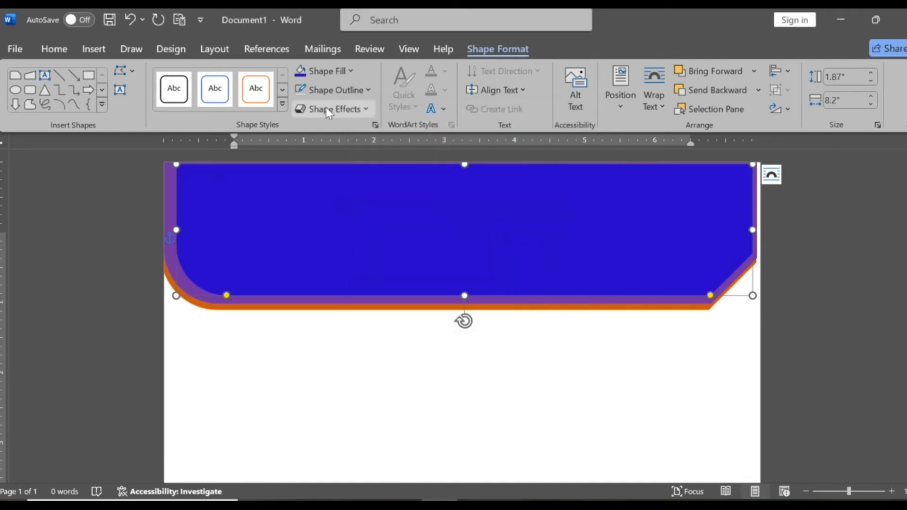
pyautogui.click(371, 89)
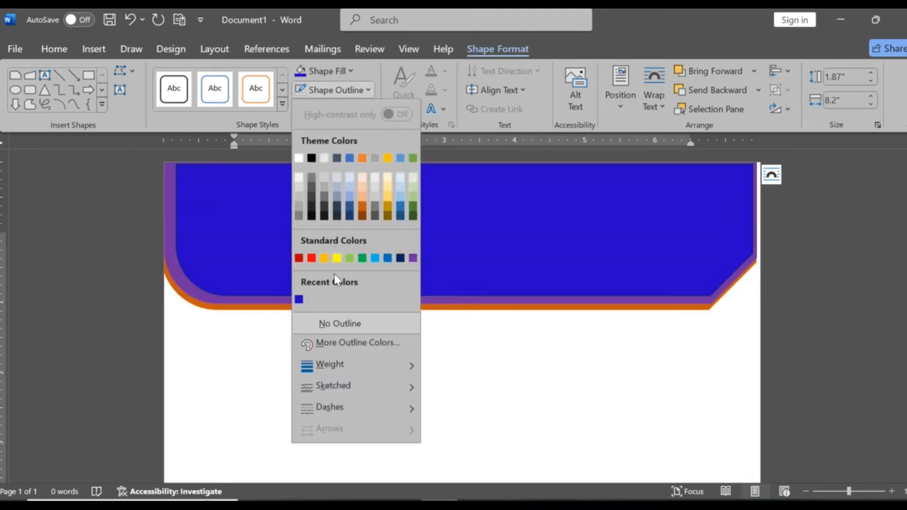
pyautogui.click(353, 326)
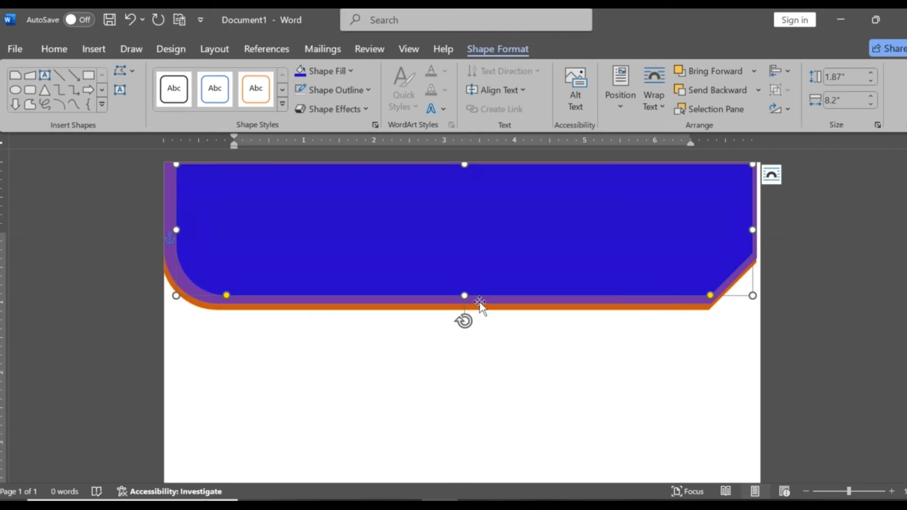
# - Fill the middle purple banner shape with standard Yellow
pyautogui.click(480, 300)
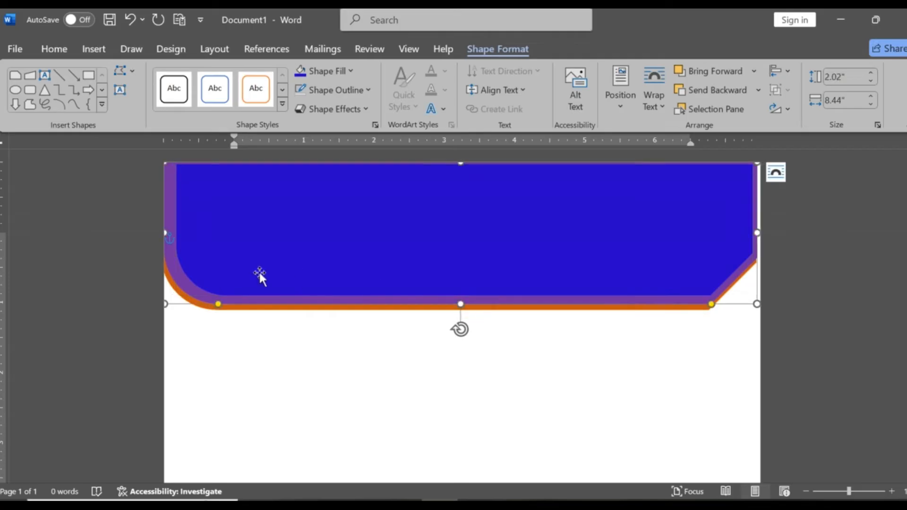
pyautogui.click(352, 73)
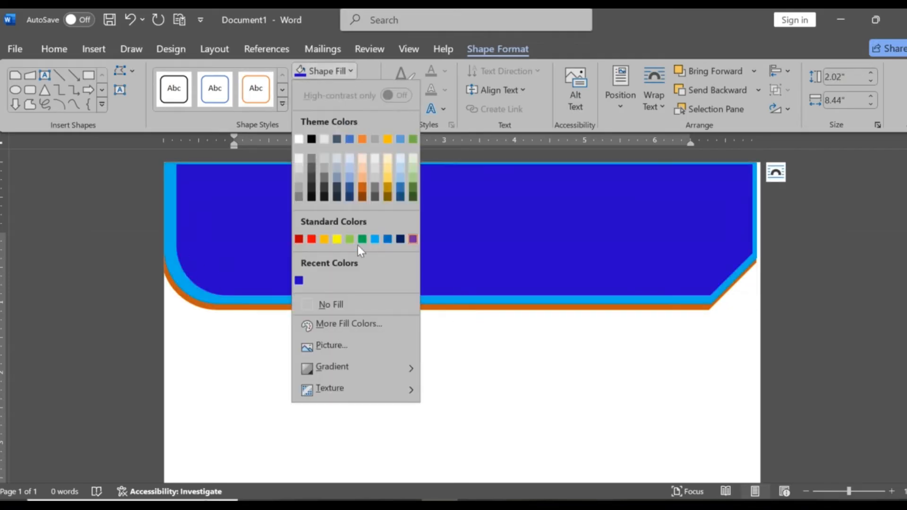
pyautogui.click(336, 240)
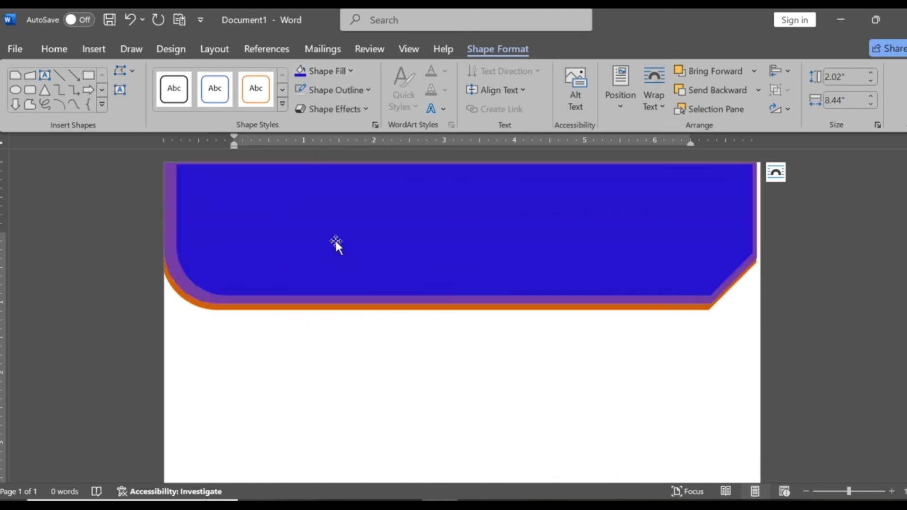
pyautogui.click(518, 410)
# - Recolour the outermost orange banner shape with a darker shade of the theme's light blue
pyautogui.click(434, 308)
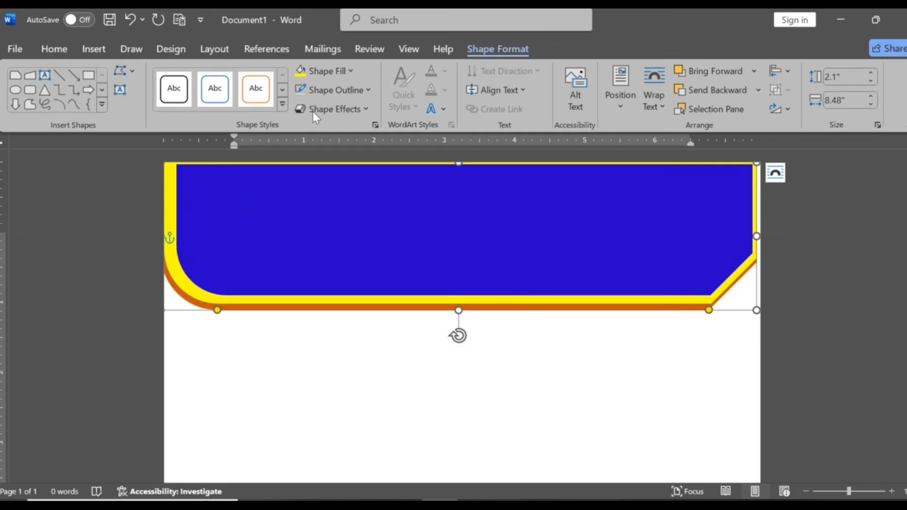
pyautogui.click(367, 90)
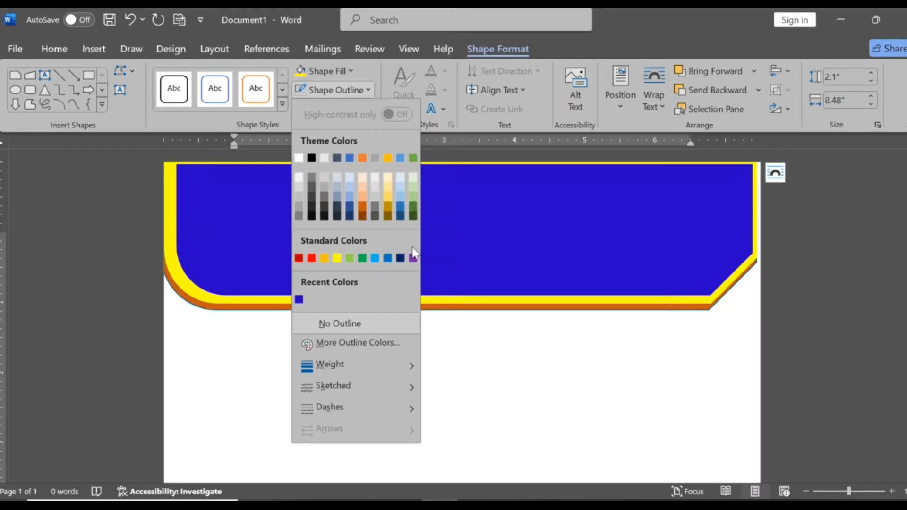
pyautogui.click(351, 72)
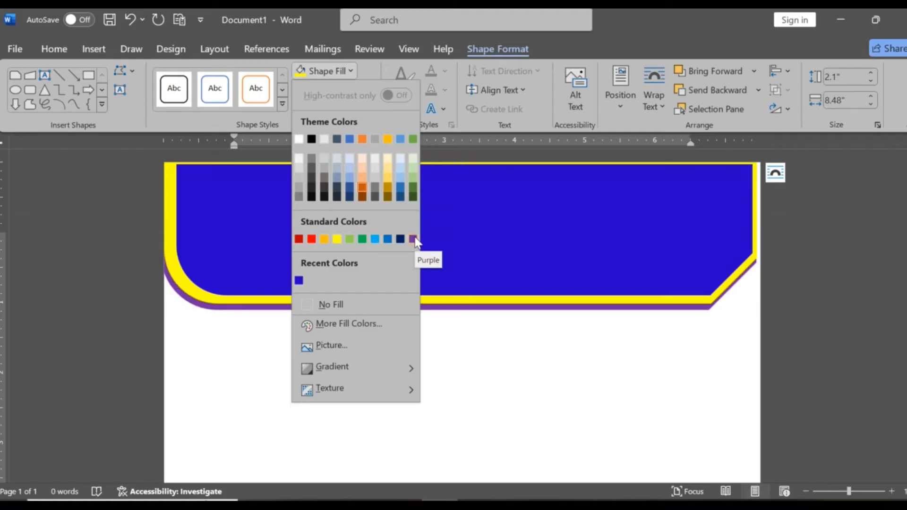
pyautogui.click(399, 185)
# - Stretch the top blue shape to the page's left and upper edges, to about 1.91" by 8.37"
pyautogui.click(280, 260)
pyautogui.click(201, 267)
pyautogui.moveTo(176, 230); pyautogui.dragTo(165, 230)
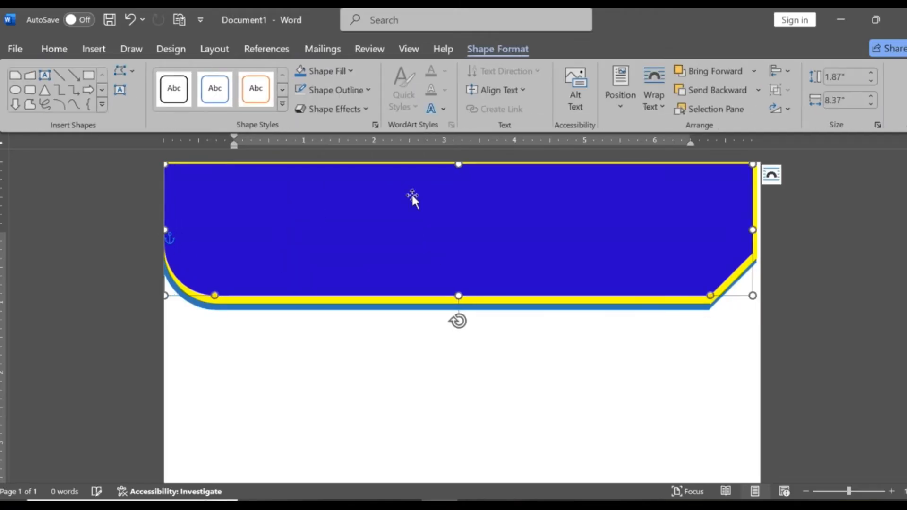
pyautogui.moveTo(458, 163); pyautogui.dragTo(457, 161)
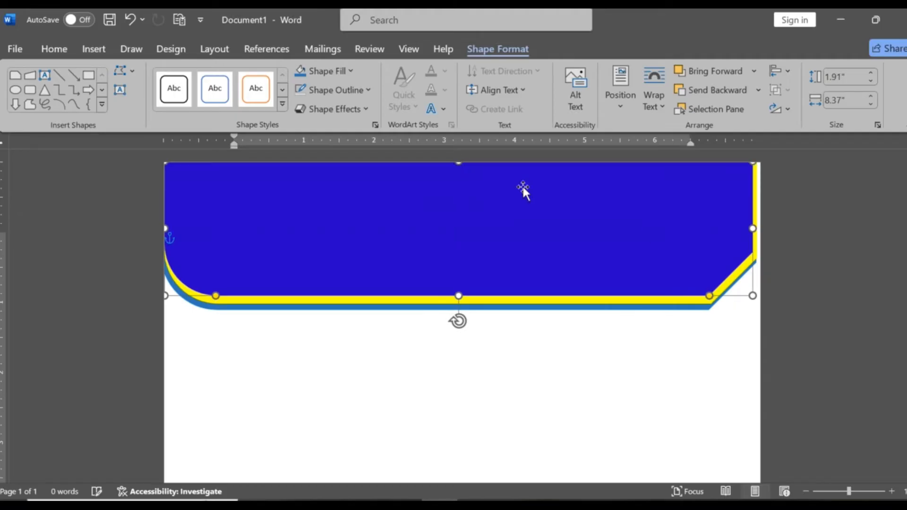
# - Widen the top blue shape across the full page to about 1.94" by 8.81" and align it over the yellow band
pyautogui.moveTo(750, 230); pyautogui.dragTo(758, 230)
pyautogui.moveTo(461, 296); pyautogui.dragTo(461, 298)
pyautogui.moveTo(689, 281); pyautogui.dragTo(713, 273)
pyautogui.moveTo(189, 221); pyautogui.dragTo(164, 222)
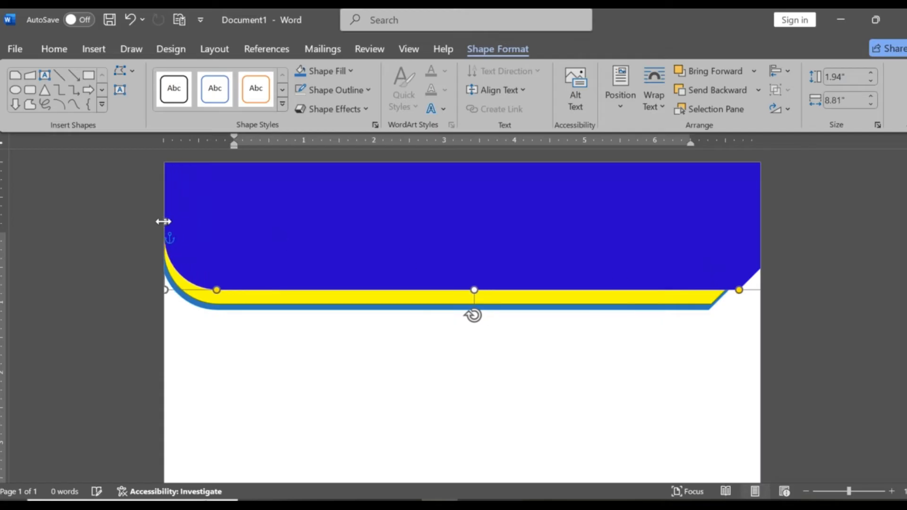
pyautogui.moveTo(400, 258); pyautogui.dragTo(399, 259)
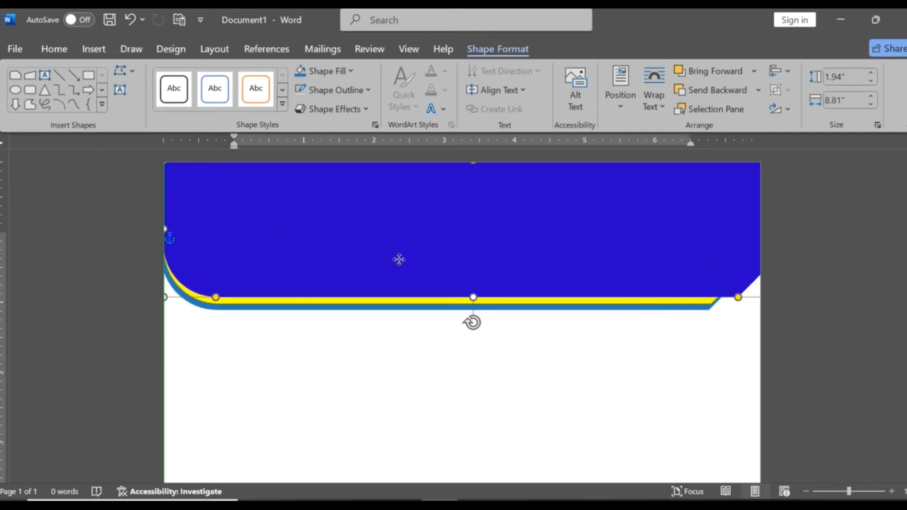
pyautogui.click(643, 446)
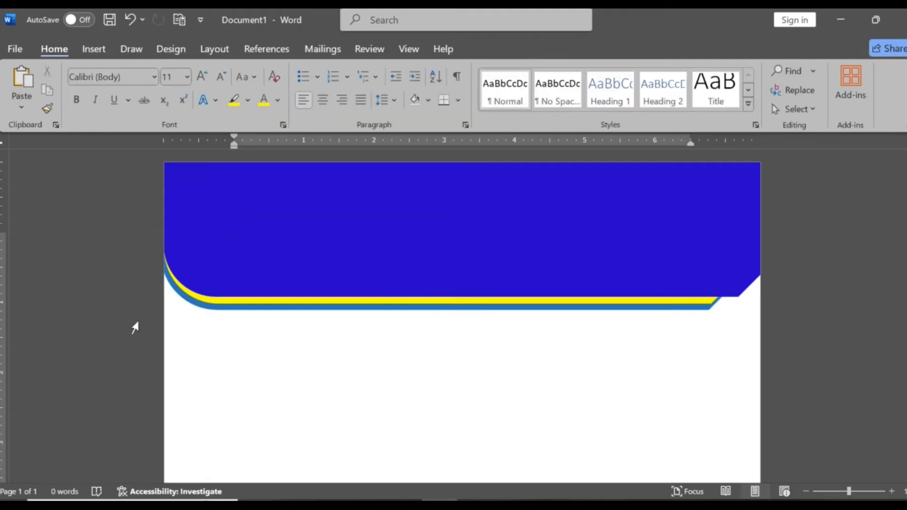
pyautogui.click(272, 203)
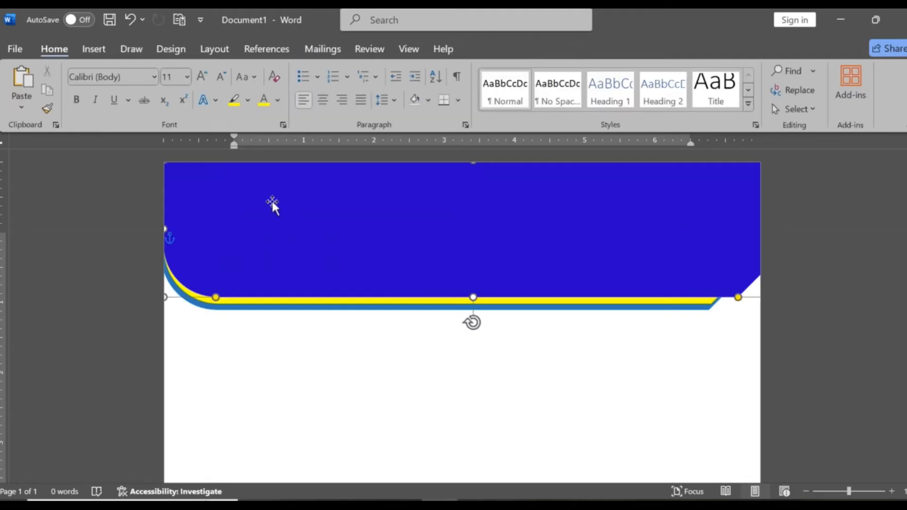
pyautogui.click(98, 52)
pyautogui.click(220, 75)
pyautogui.click(441, 205)
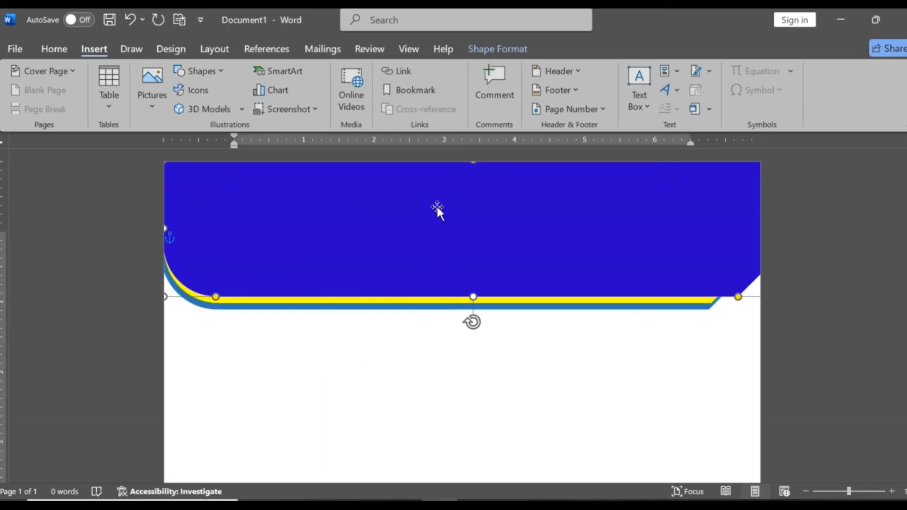
pyautogui.click(365, 433)
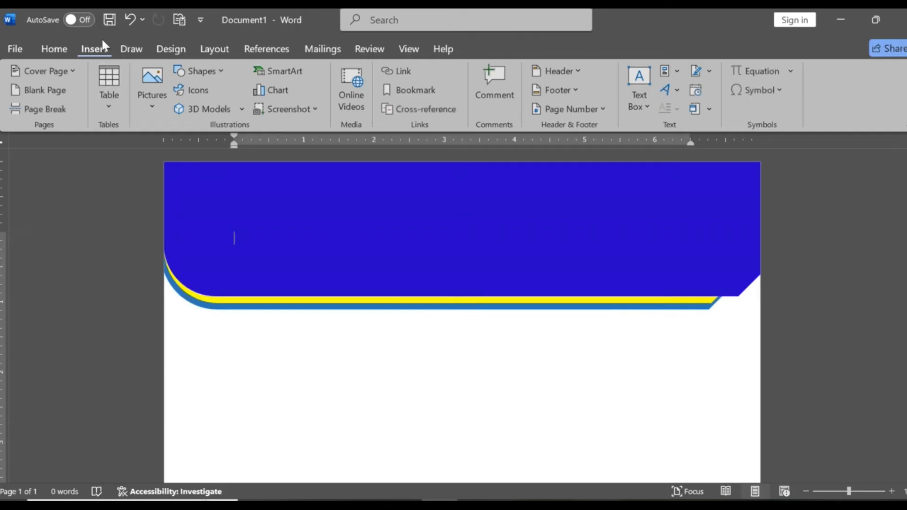
# - Try a dark gray snip-and-round rectangle of about 1.51" by 3.25" without outline below the banner, and delete it
pyautogui.click(210, 72)
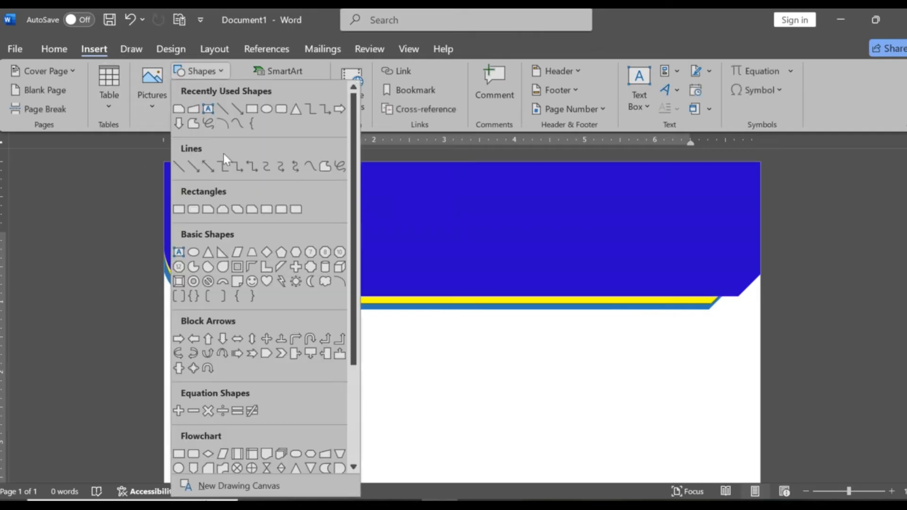
pyautogui.click(247, 214)
pyautogui.moveTo(254, 359); pyautogui.dragTo(483, 466)
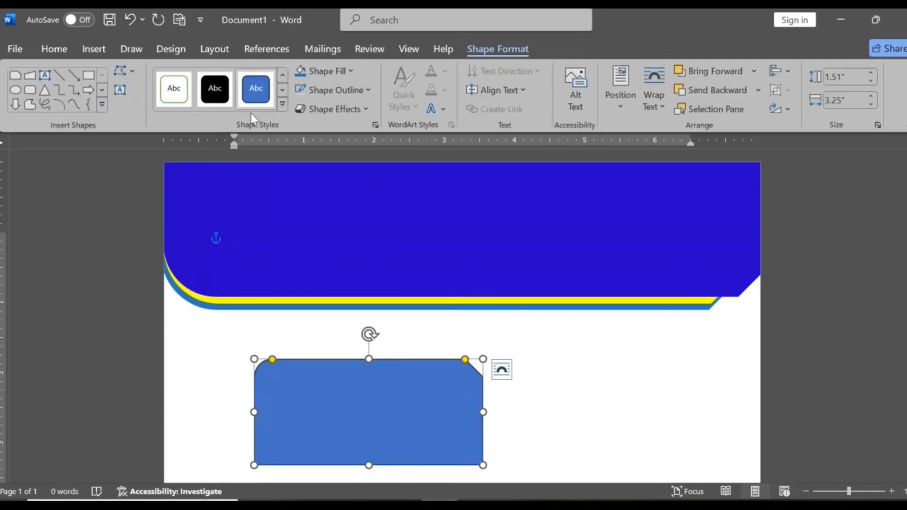
pyautogui.click(356, 70)
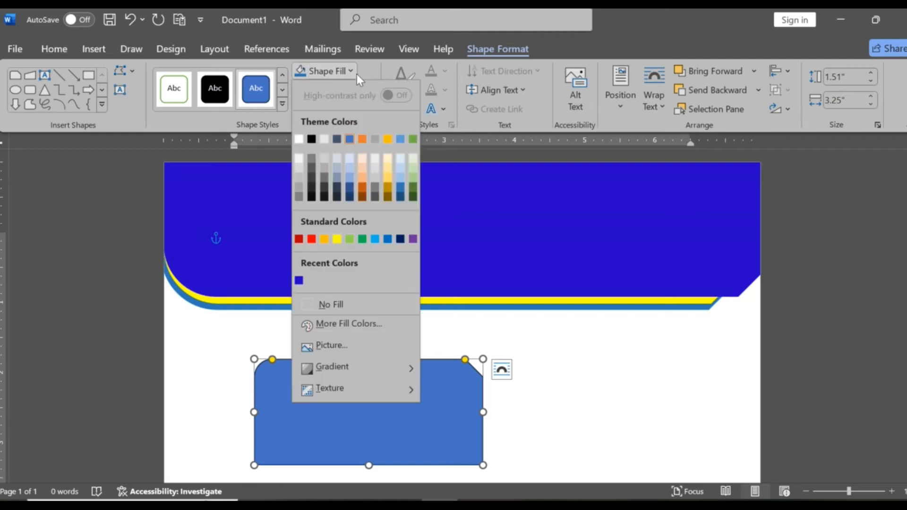
pyautogui.click(376, 187)
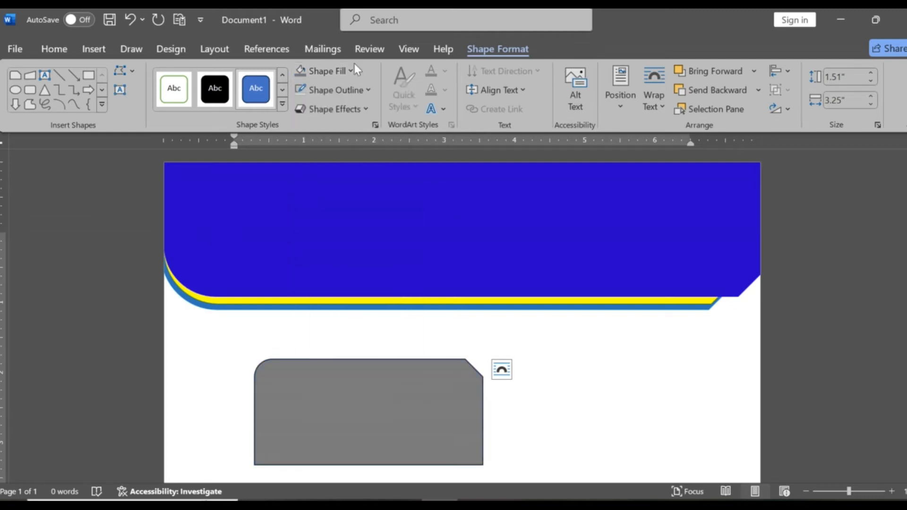
pyautogui.click(366, 88)
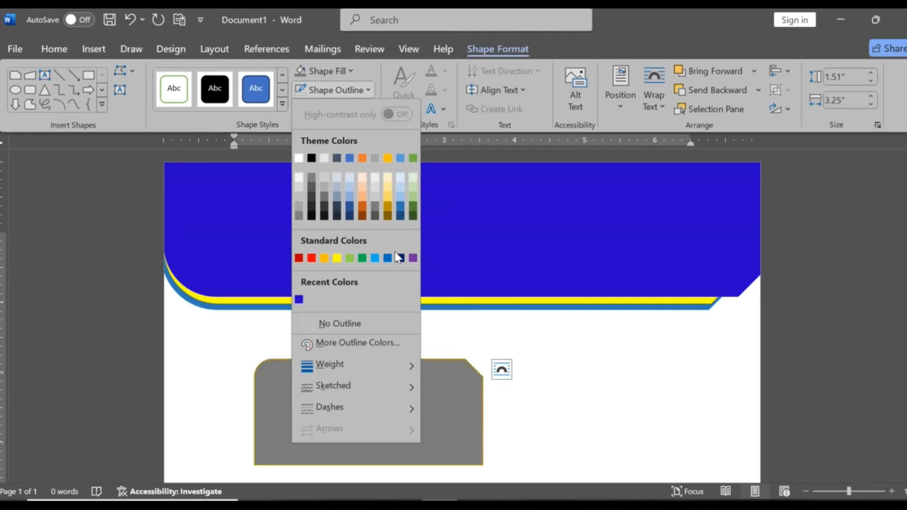
pyautogui.click(347, 323)
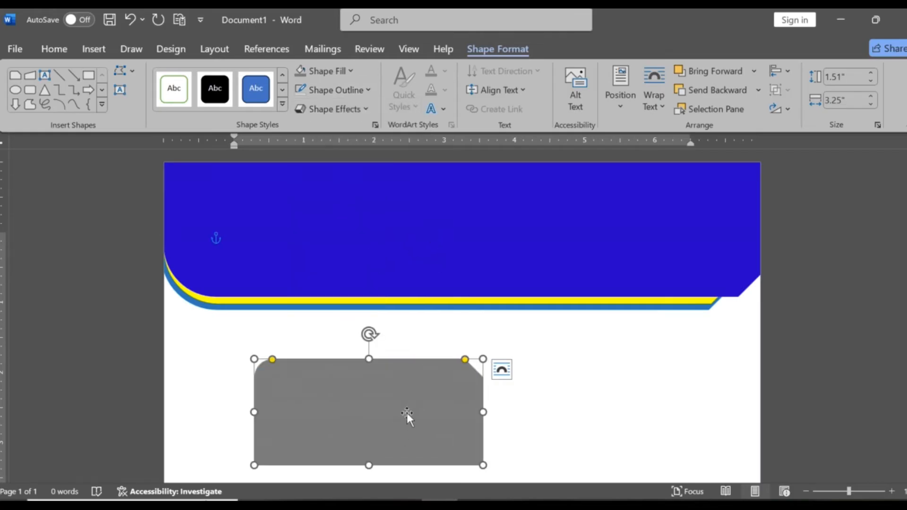
pyautogui.press('Delete')
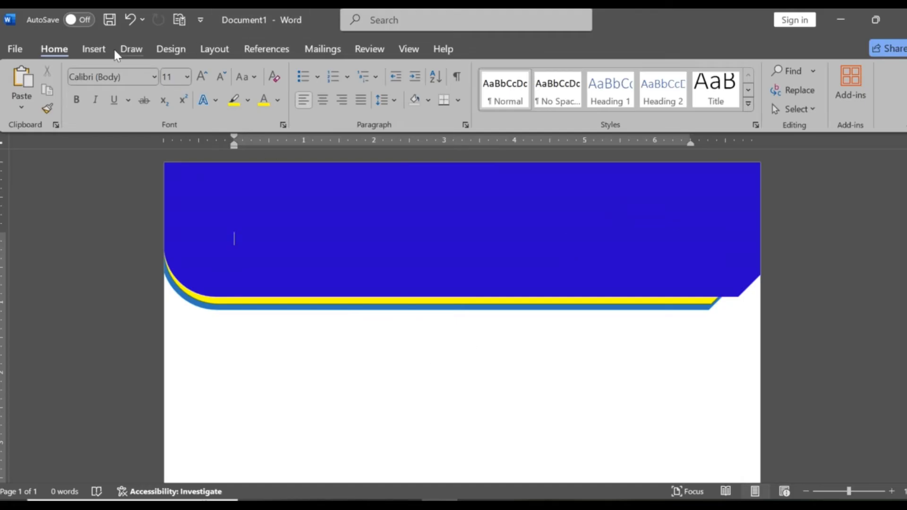
# - Insert a WordArt text box in the solid blue shadowed style and move it onto the blank page below the banner
pyautogui.click(100, 49)
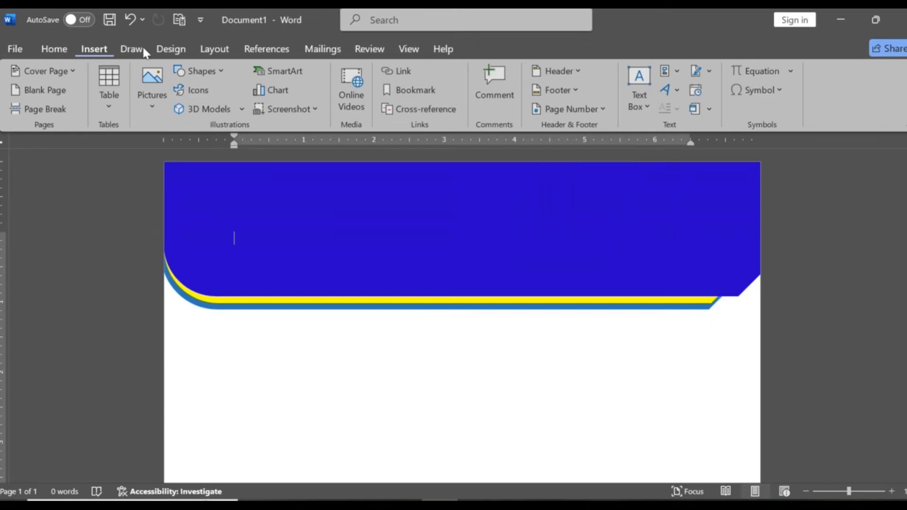
pyautogui.click(681, 93)
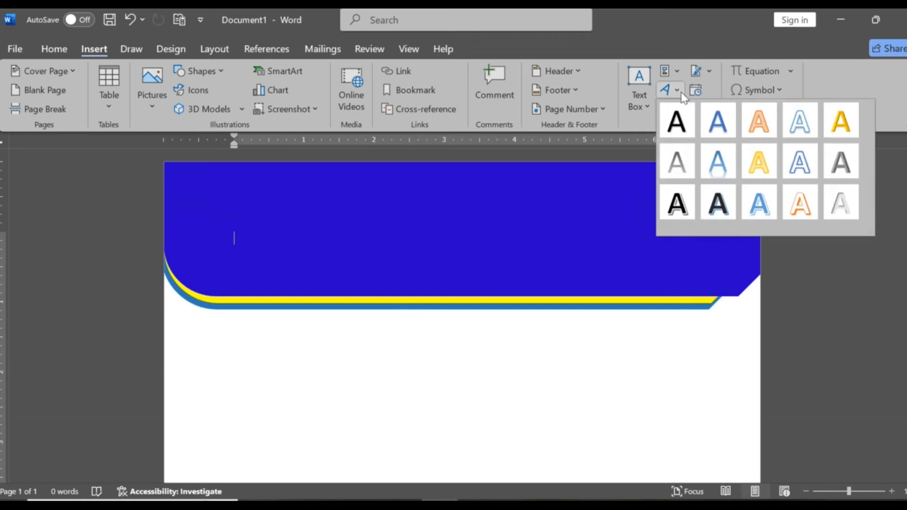
pyautogui.click(721, 123)
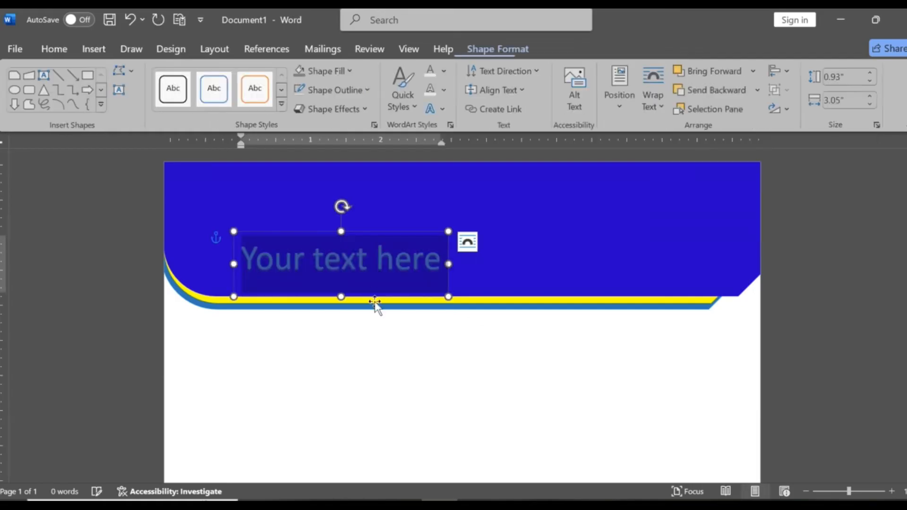
pyautogui.moveTo(357, 230); pyautogui.dragTo(414, 340)
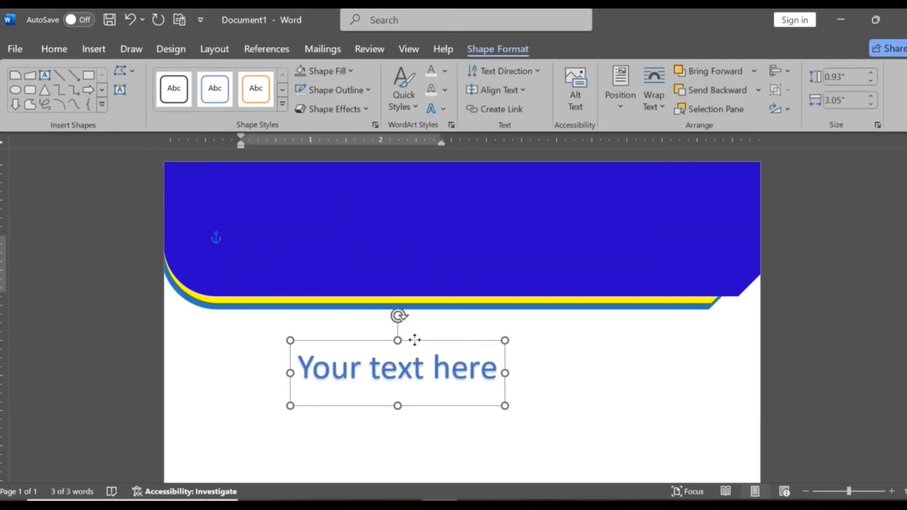
# - Replace the WordArt placeholder text with the company name "ORBIT Technology"
pyautogui.moveTo(313, 365); pyautogui.dragTo(507, 370)
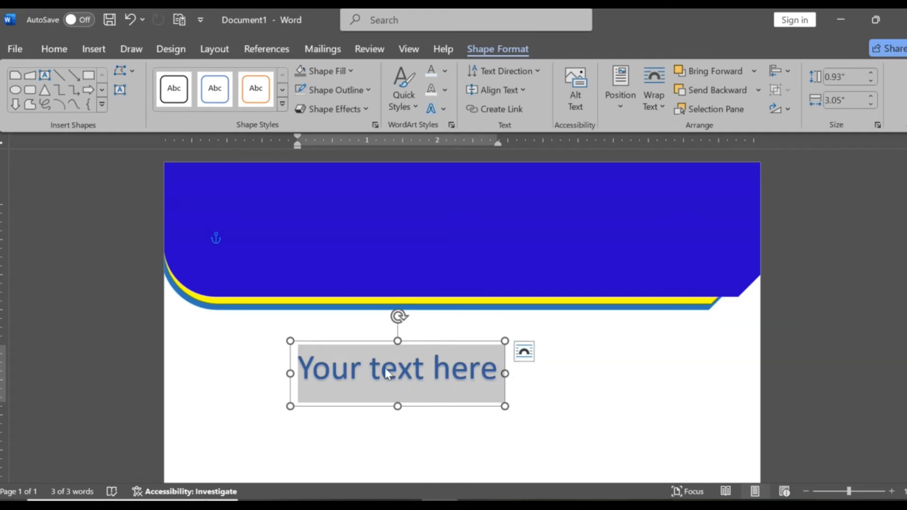
pyautogui.write('O')
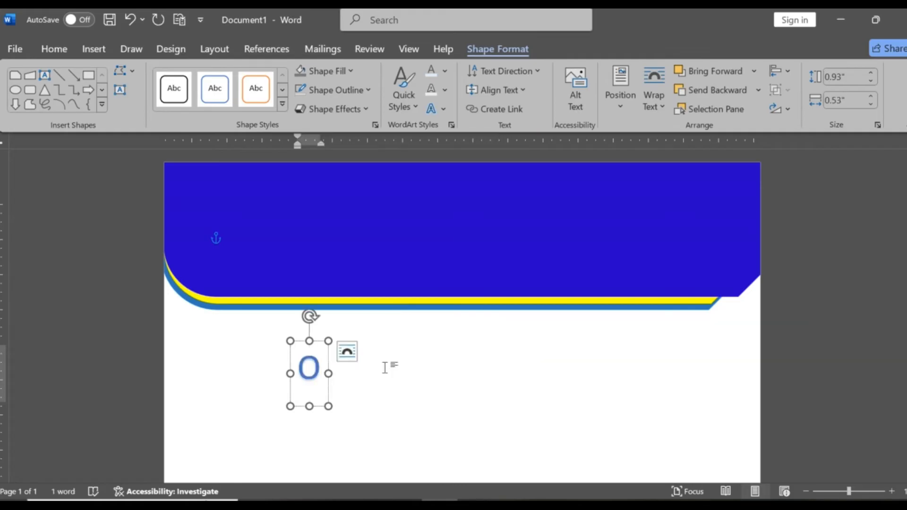
pyautogui.write('r')
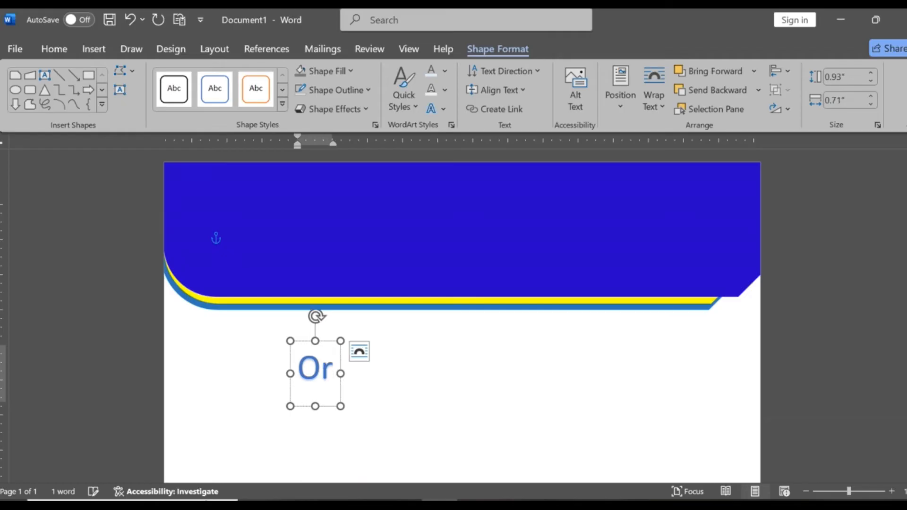
pyautogui.write('bit')
pyautogui.press('BackSpace')
pyautogui.press('BackSpace')
pyautogui.press('BackSpace')
pyautogui.press('BackSpace')
pyautogui.press('BackSpace')
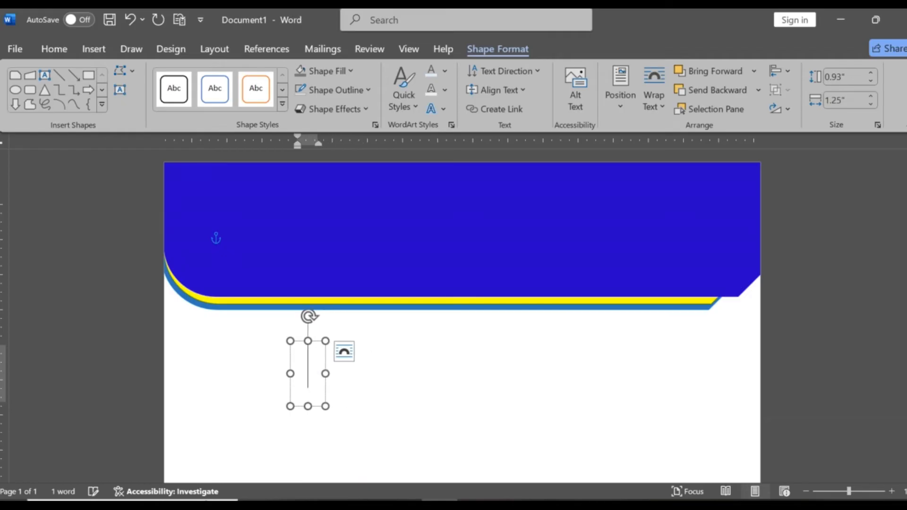
pyautogui.write('orbi')
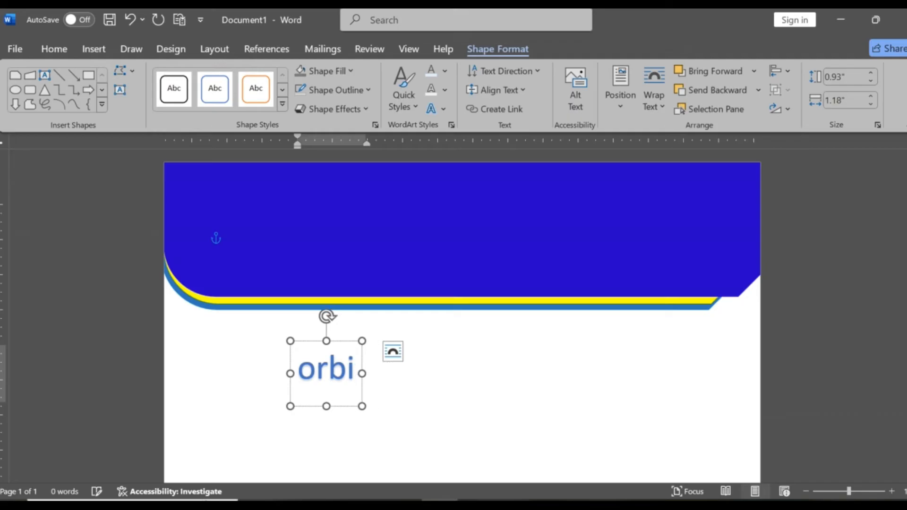
pyautogui.press('BackSpace')
pyautogui.press('BackSpace')
pyautogui.press('BackSpace')
pyautogui.press('BackSpace')
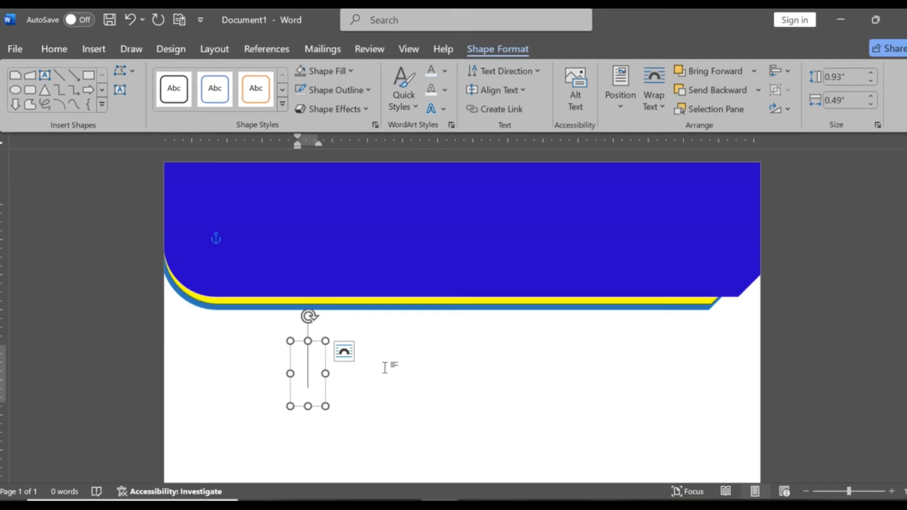
pyautogui.write('ORBIT')
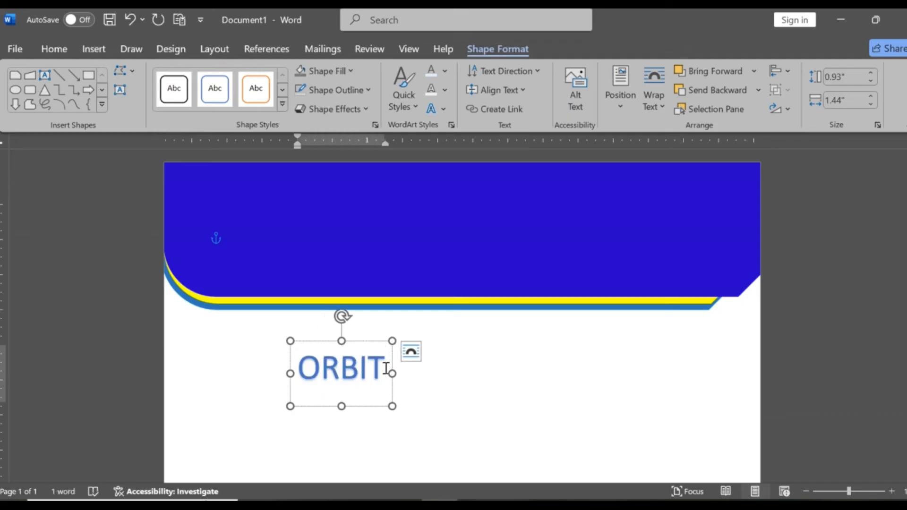
pyautogui.write(' Technol')
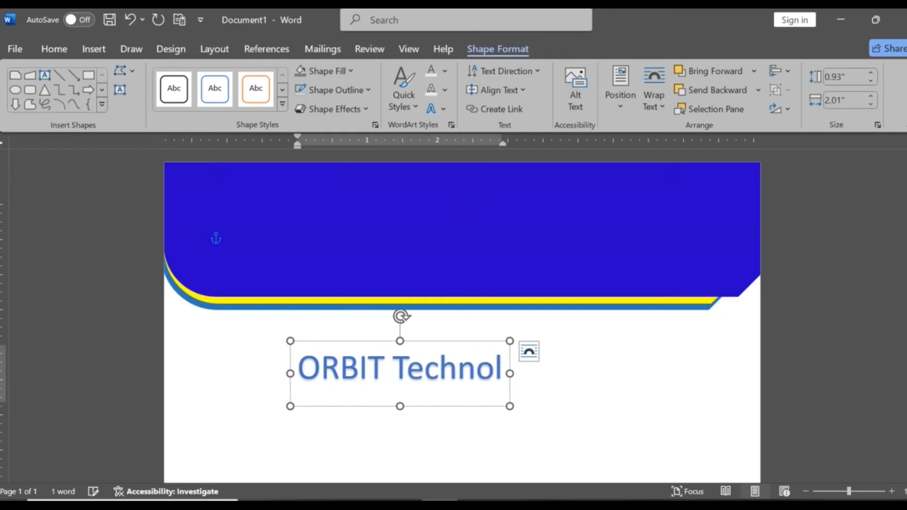
pyautogui.write('ogy')
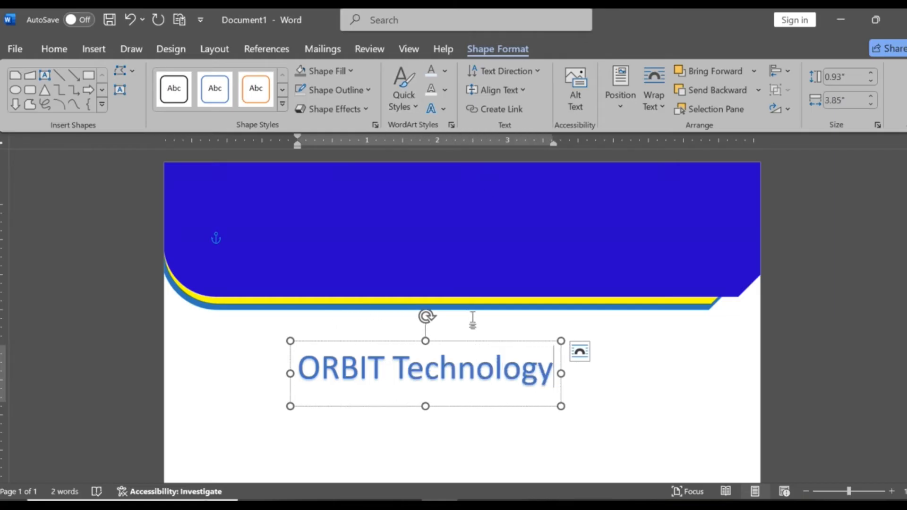
# - Move the company name WordArt up onto the blue banner, close to the page's upper edge
pyautogui.moveTo(478, 342); pyautogui.dragTo(534, 167)
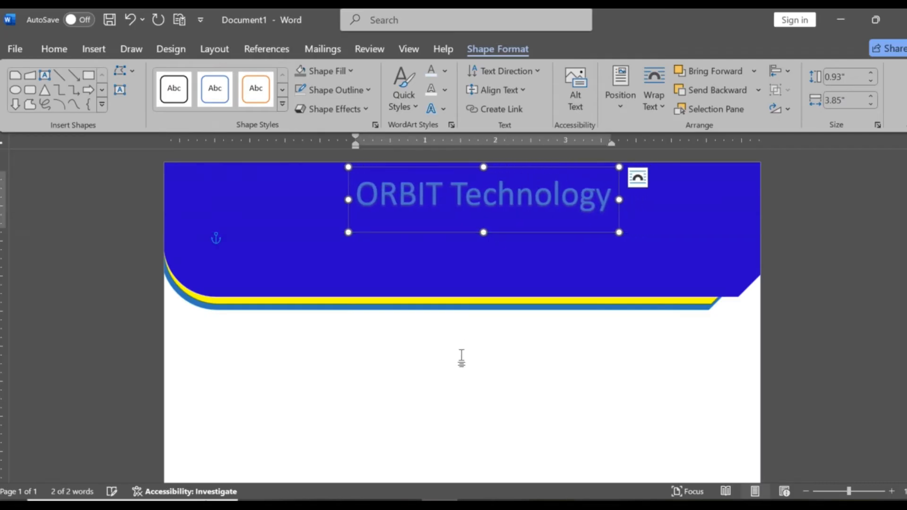
pyautogui.click(461, 336)
pyautogui.click(415, 194)
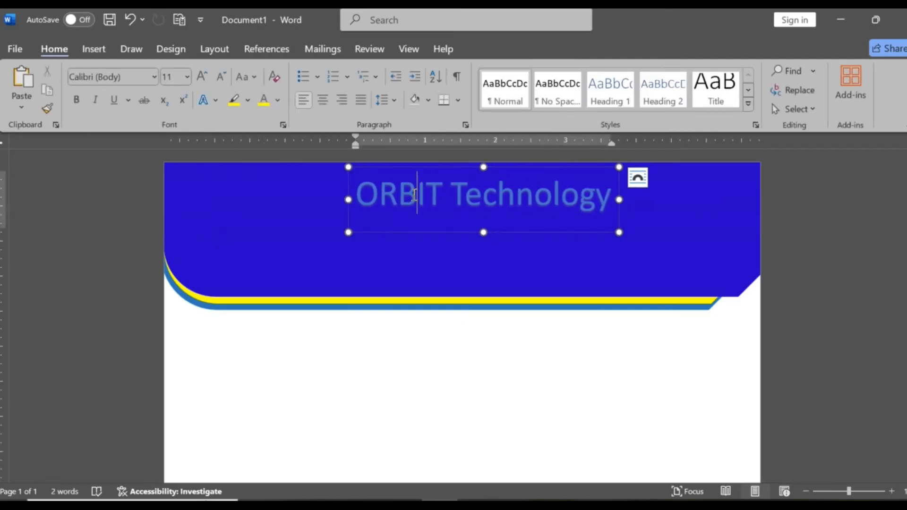
pyautogui.click(421, 230)
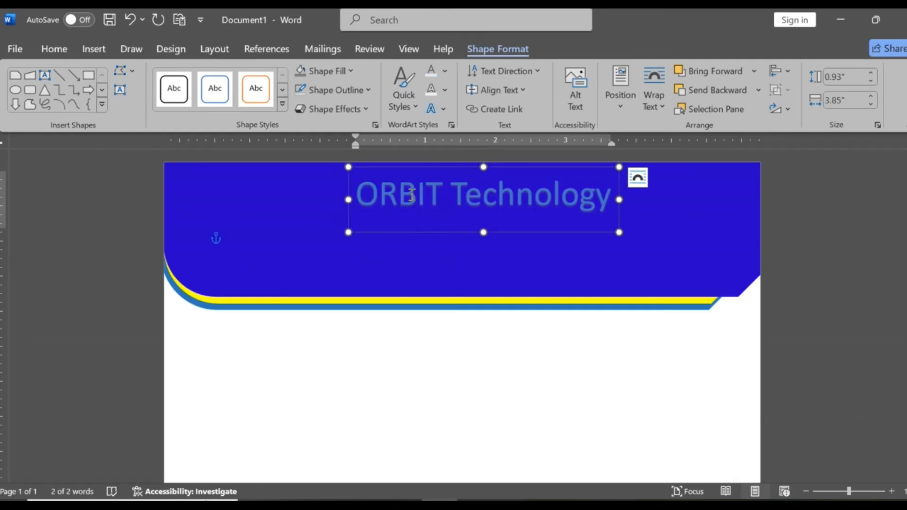
# - Set the whole company name in the Arial font and make it bold
pyautogui.moveTo(357, 190); pyautogui.dragTo(578, 196)
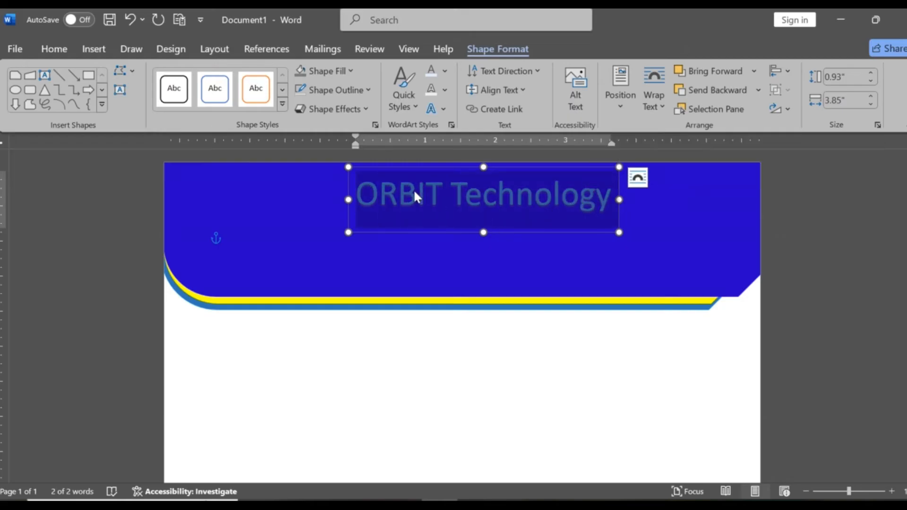
pyautogui.click(57, 49)
pyautogui.click(154, 77)
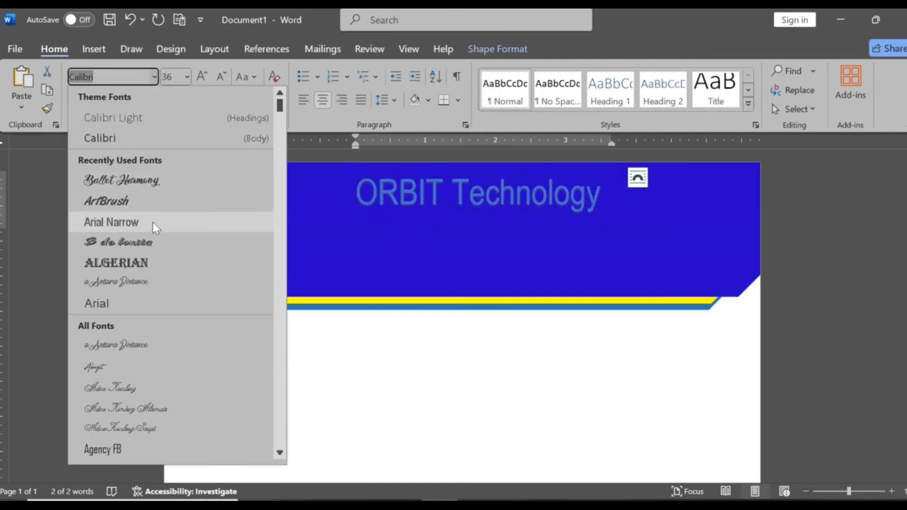
pyautogui.click(144, 310)
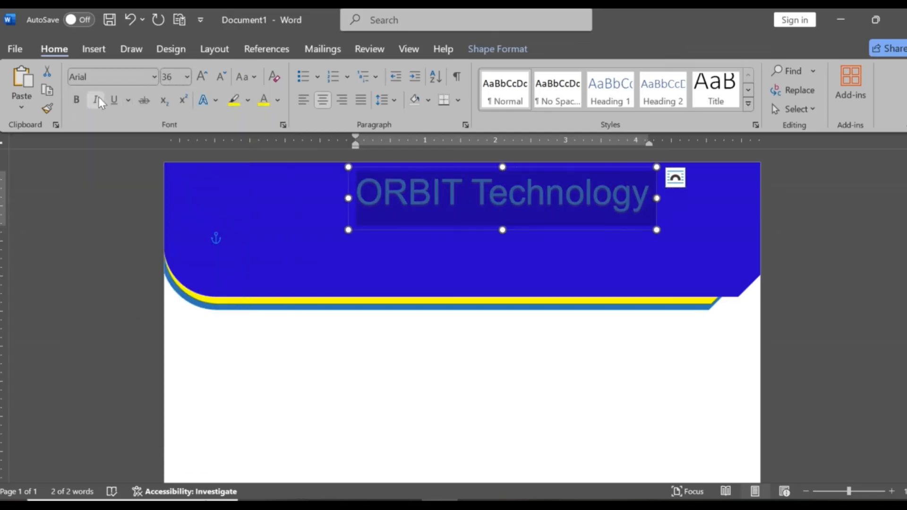
pyautogui.click(75, 101)
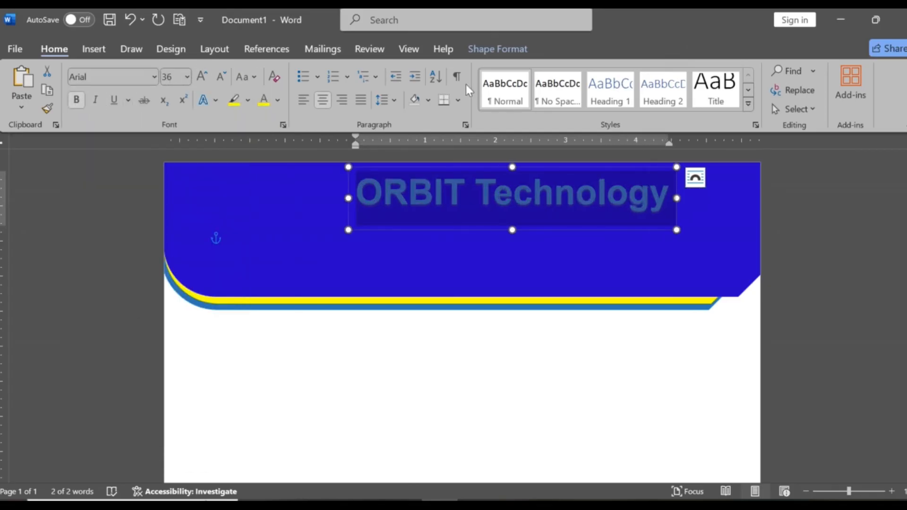
# - Give the company name WordArt a standard yellow text fill and a matching yellow text outline
pyautogui.click(455, 167)
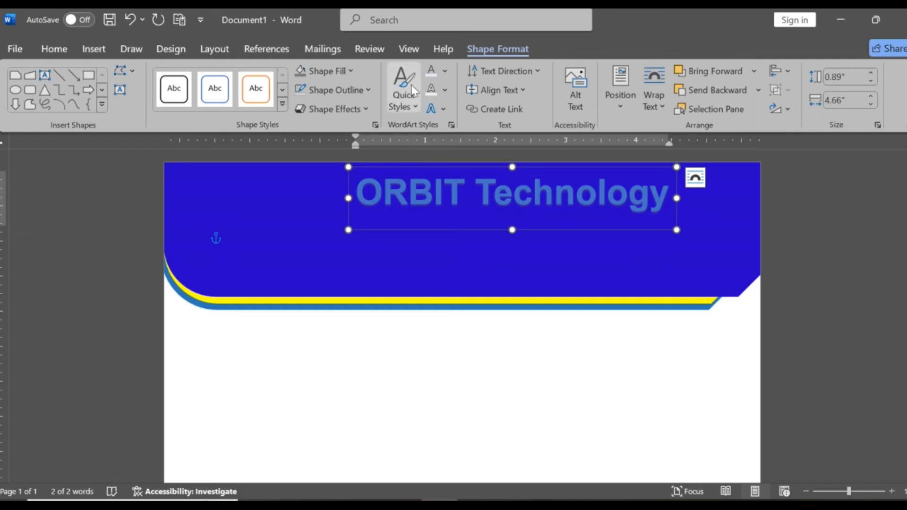
pyautogui.click(446, 74)
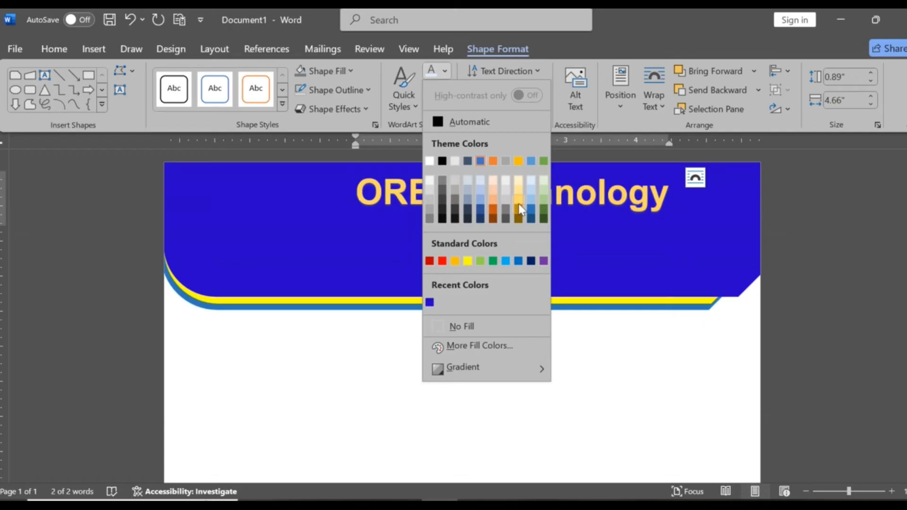
pyautogui.click(467, 261)
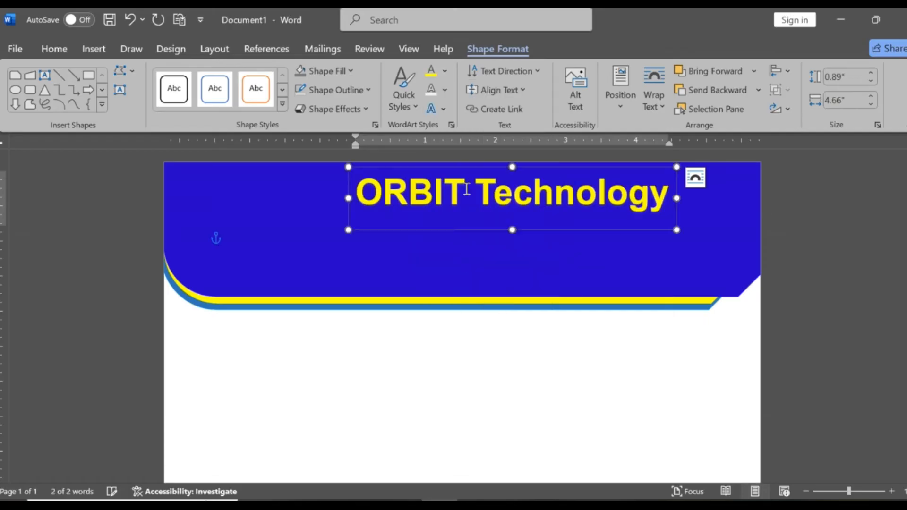
pyautogui.click(451, 92)
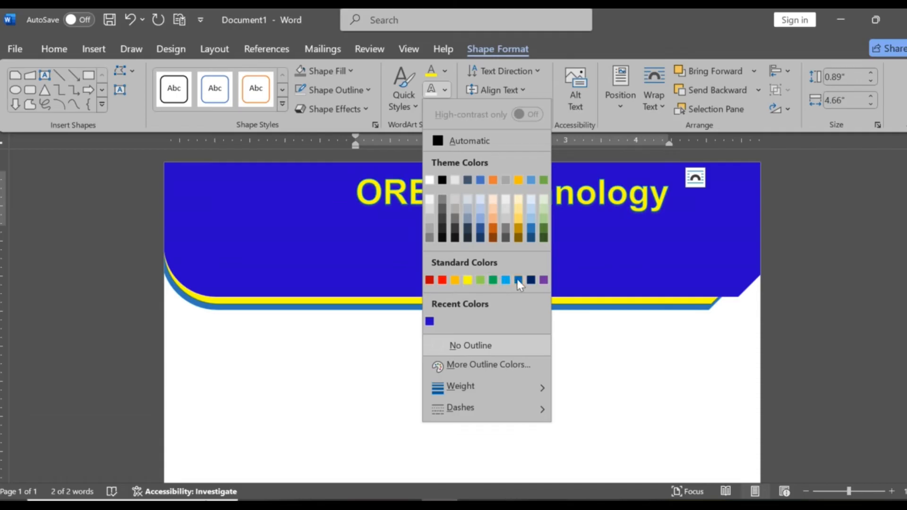
pyautogui.click(467, 280)
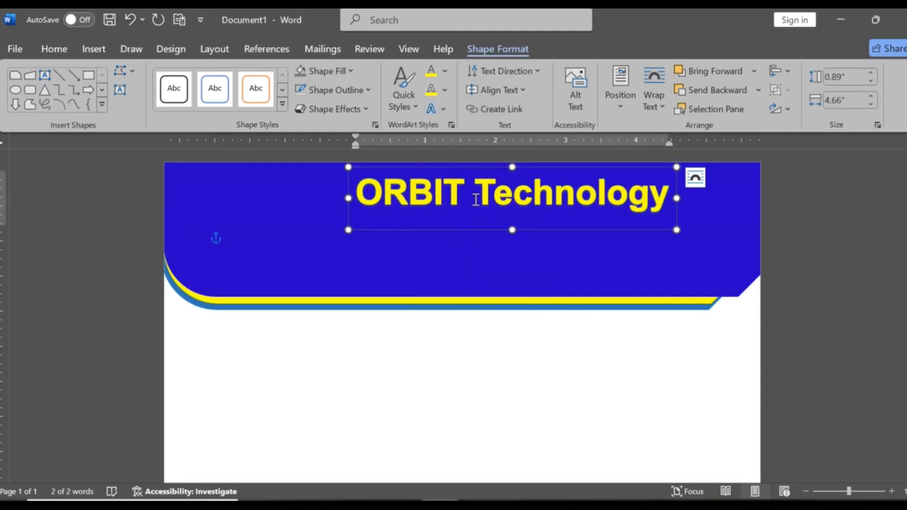
# - Shift the company name WordArt slightly right and down within the blue banner
pyautogui.moveTo(480, 169); pyautogui.dragTo(503, 176)
pyautogui.click(498, 334)
pyautogui.click(510, 191)
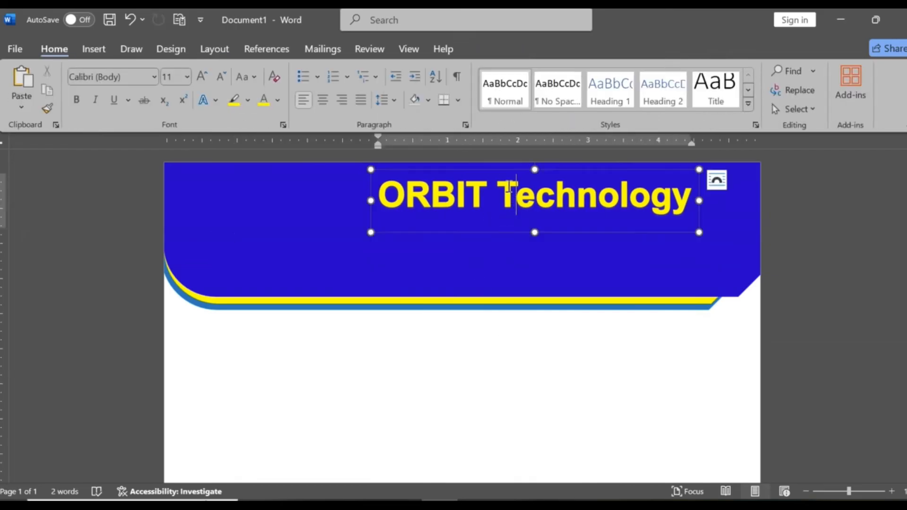
# - Set the shape outline of the company name's WordArt box to No Outline
pyautogui.click(489, 173)
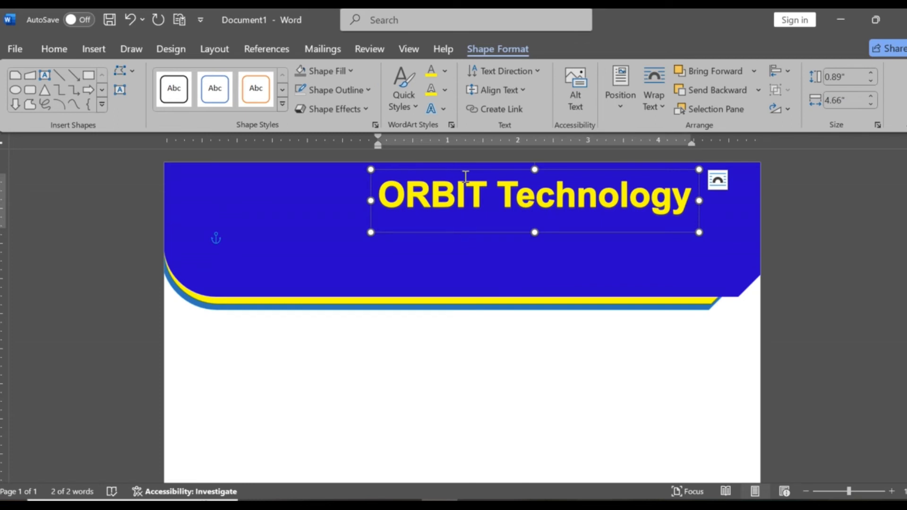
pyautogui.click(369, 89)
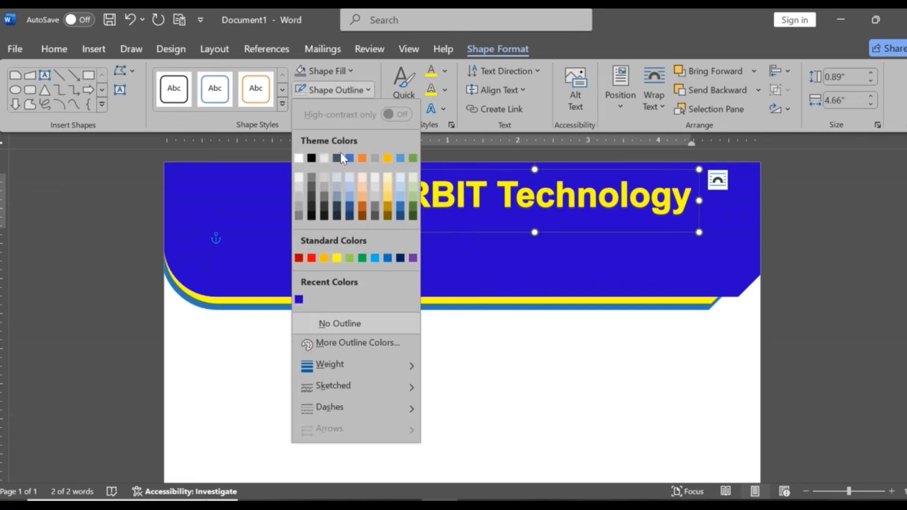
pyautogui.click(362, 324)
pyautogui.click(660, 330)
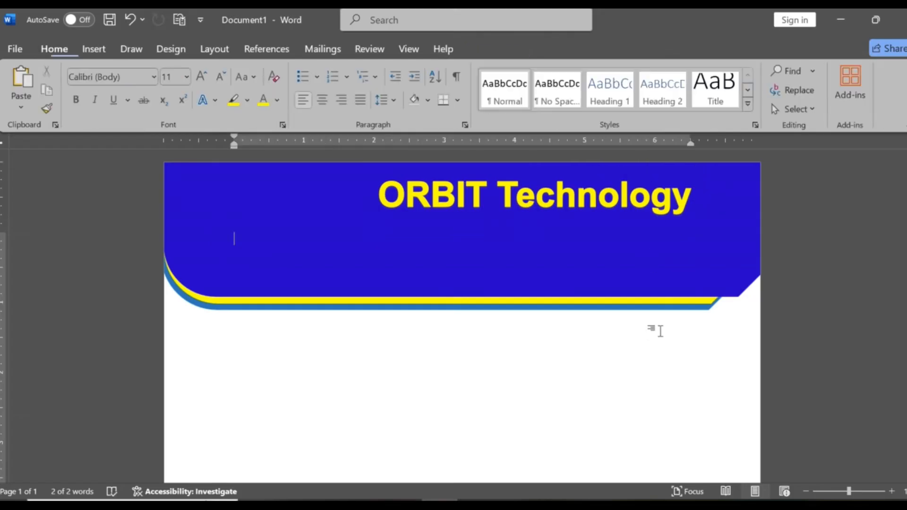
# - Nudge the company name WordArt a little further right on the banner
pyautogui.click(565, 171)
pyautogui.moveTo(571, 169); pyautogui.dragTo(576, 169)
pyautogui.click(516, 330)
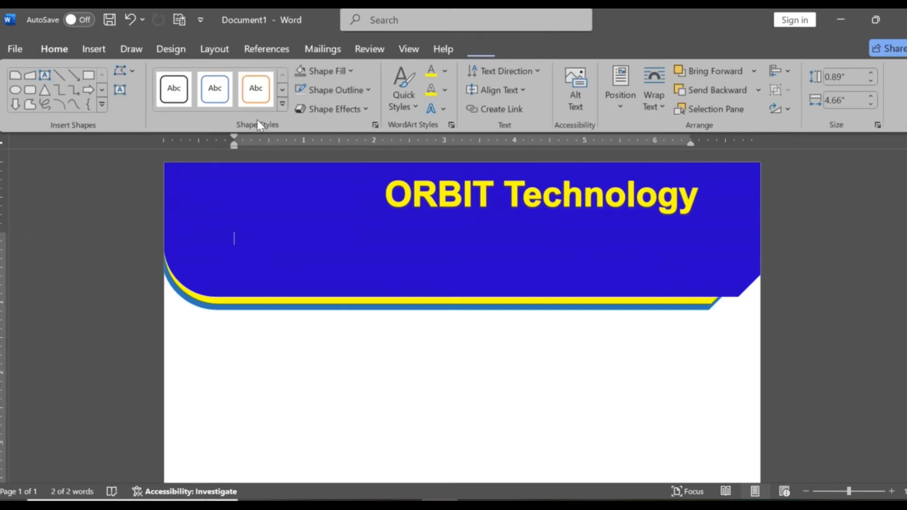
# - Draw a text box of about 0.49" by 6.17" on the blank page below the banner
pyautogui.click(98, 47)
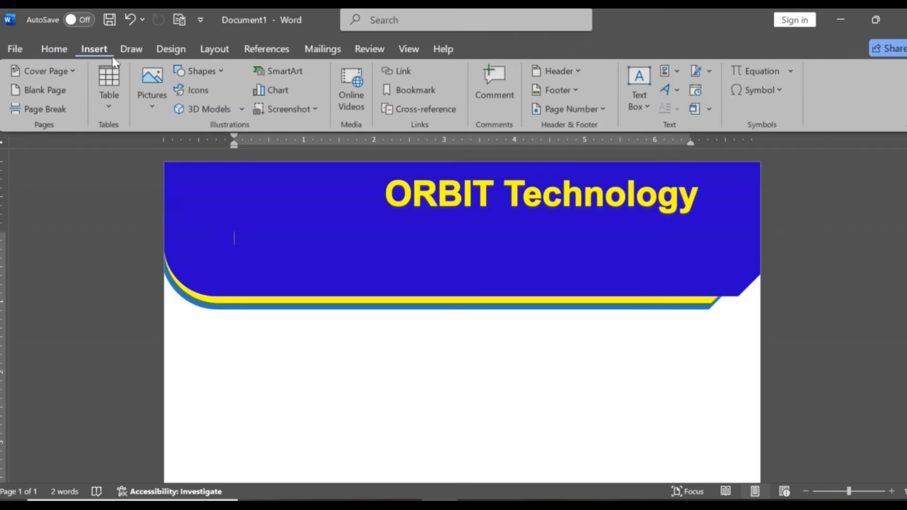
pyautogui.click(219, 72)
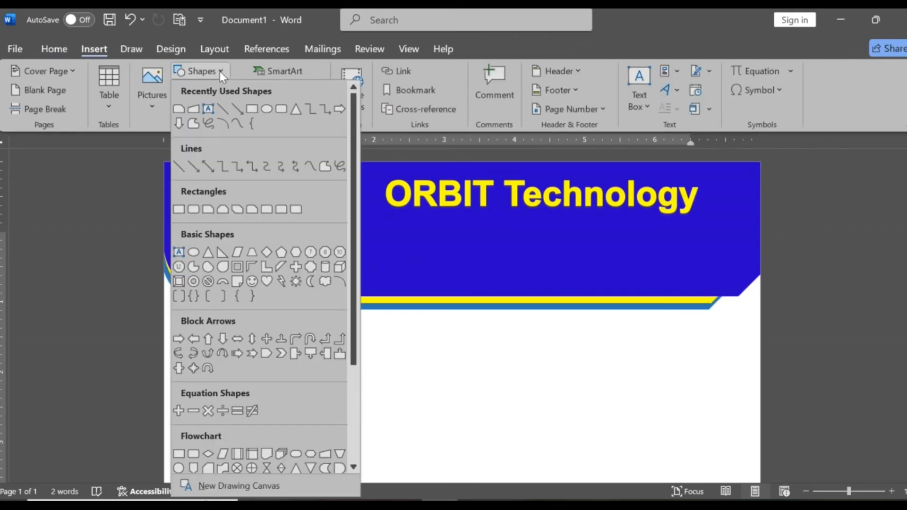
pyautogui.click(208, 114)
pyautogui.moveTo(283, 344); pyautogui.dragTo(717, 379)
pyautogui.moveTo(452, 344); pyautogui.dragTo(452, 354)
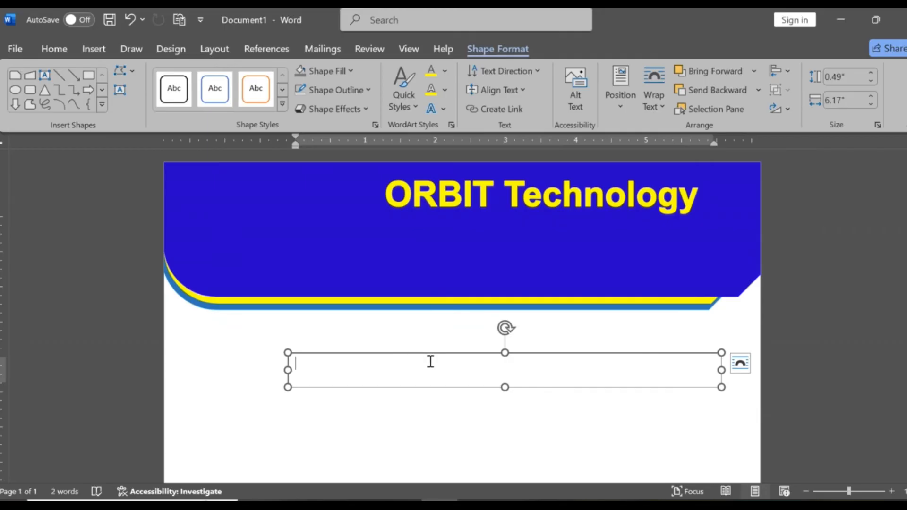
# - Enter the label "Address :" followed by the company's postal address in the new text box
pyautogui.write('Addre')
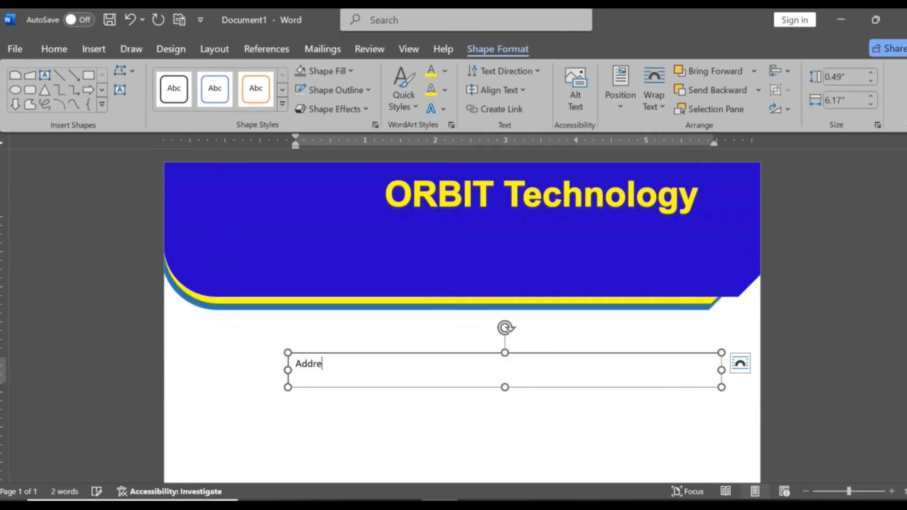
pyautogui.write('ss : T.T.P.Rop')
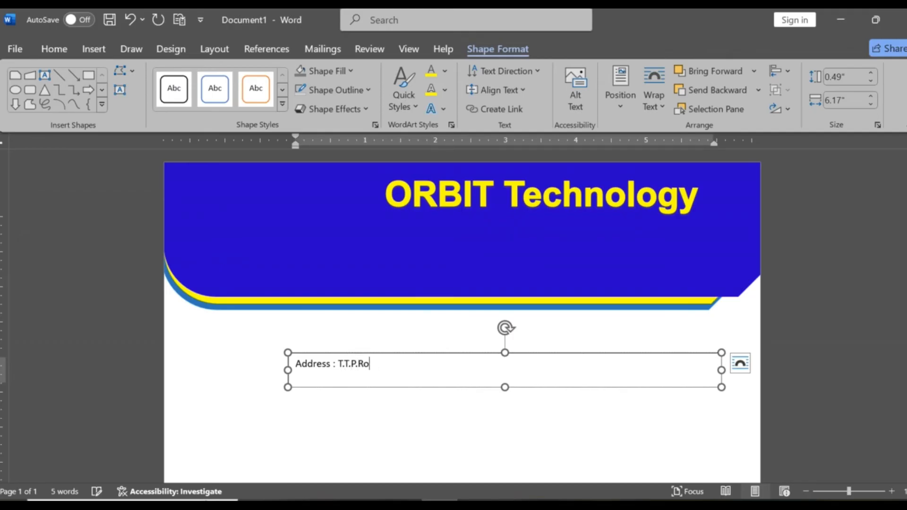
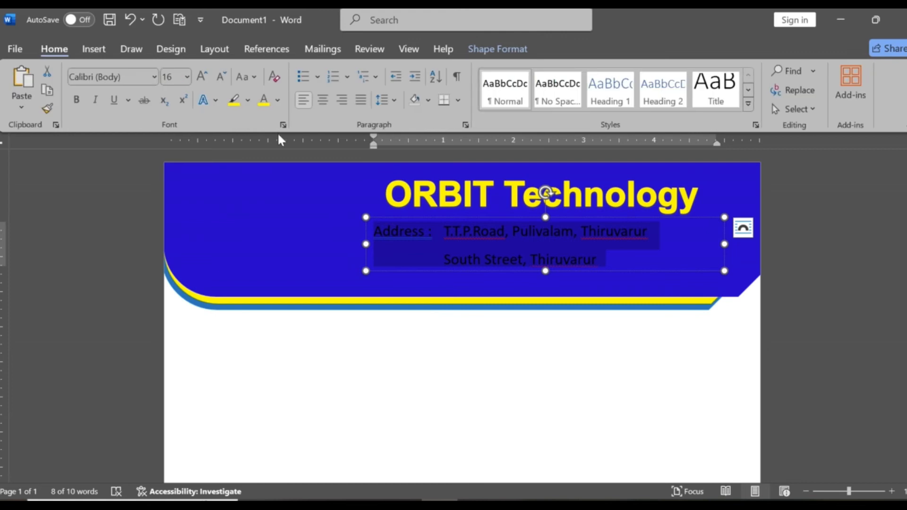
# - Set the address text's font colour to Green, Accent 6, Lighter 60% and make it bold
pyautogui.click(265, 100)
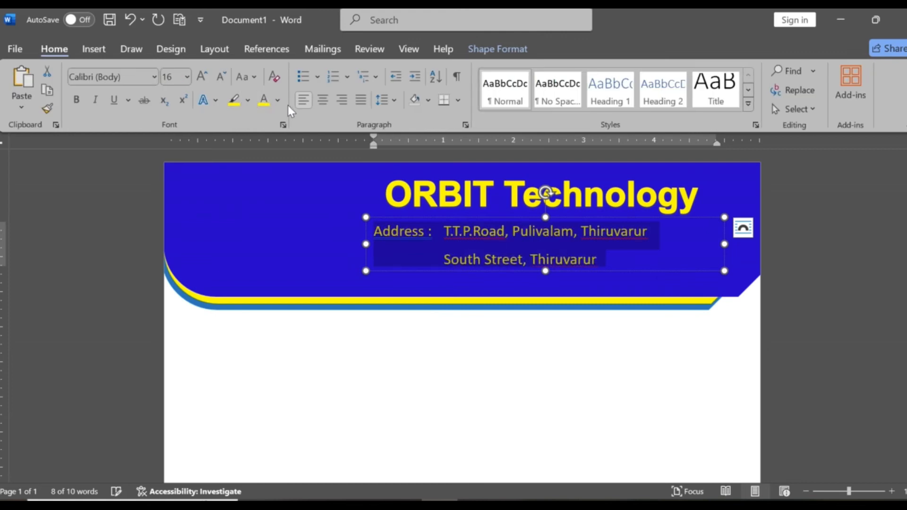
pyautogui.click(276, 100)
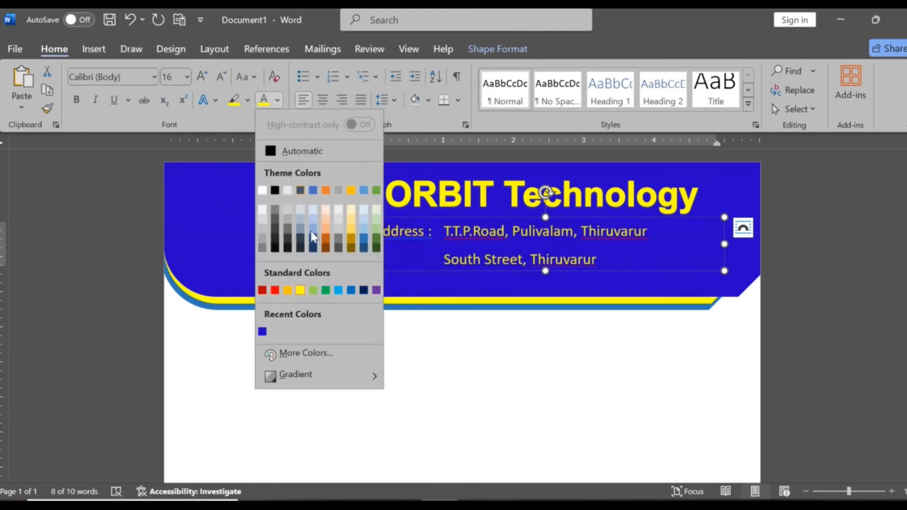
pyautogui.click(376, 220)
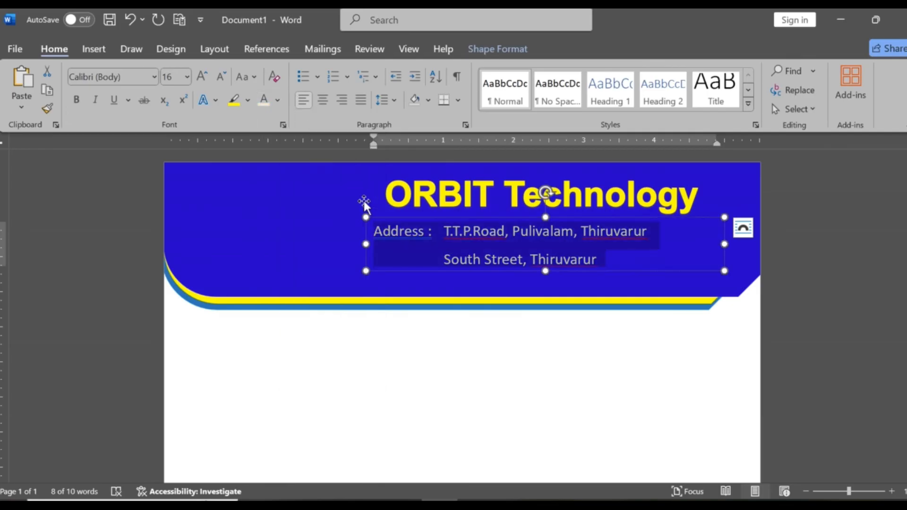
pyautogui.click(76, 103)
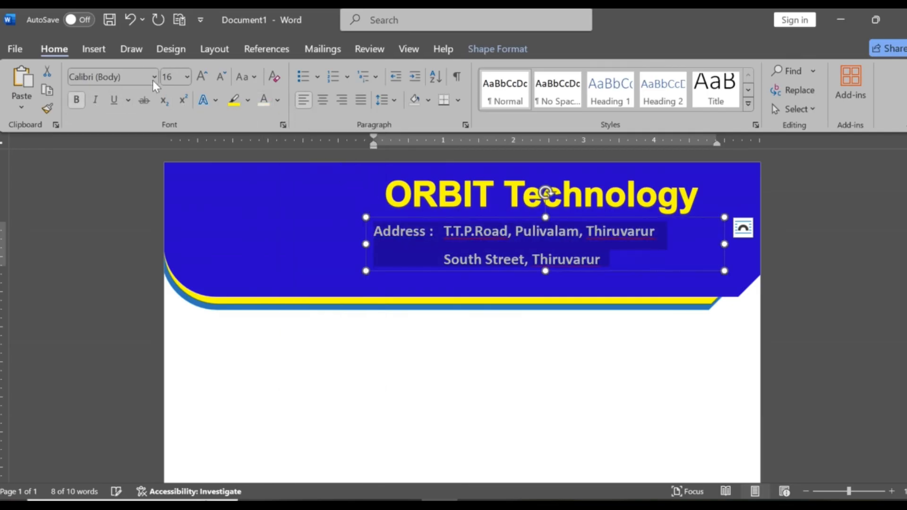
# - Change the address text's font to ArtBrush
pyautogui.click(155, 77)
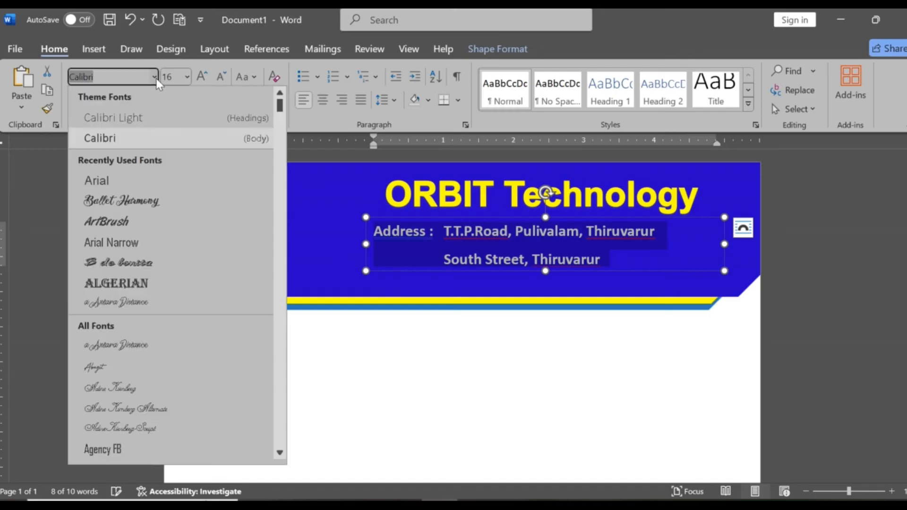
pyautogui.click(128, 226)
pyautogui.click(606, 272)
pyautogui.click(677, 358)
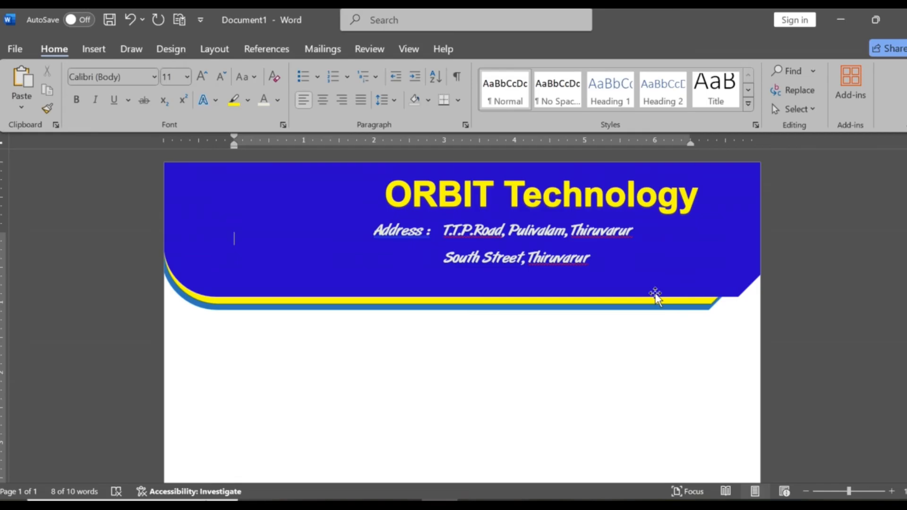
# - Shift the address text box slightly to the right on the banner, under the company name
pyautogui.click(601, 234)
pyautogui.moveTo(608, 219); pyautogui.dragTo(637, 218)
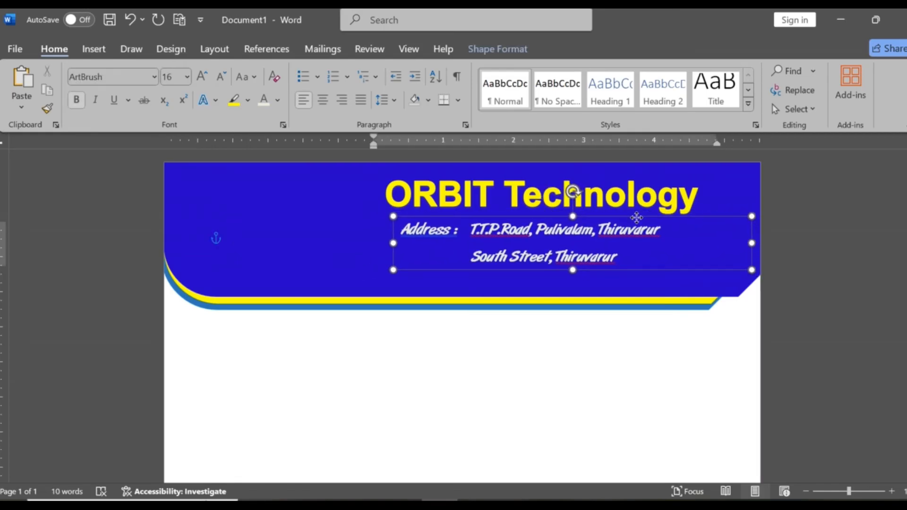
pyautogui.click(540, 354)
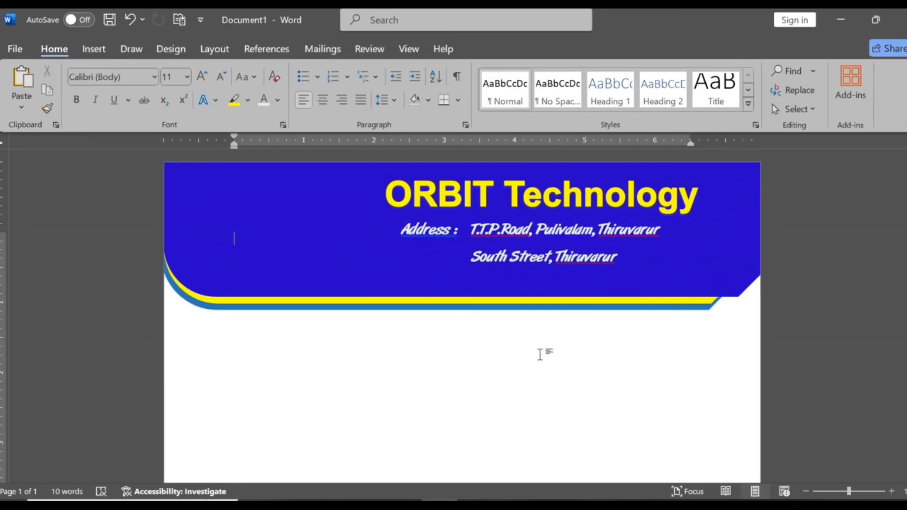
# - Draw a text box of about 0.52" by 4.16" below the banner and enter "Cell :" followed by the company's phone number
pyautogui.click(93, 49)
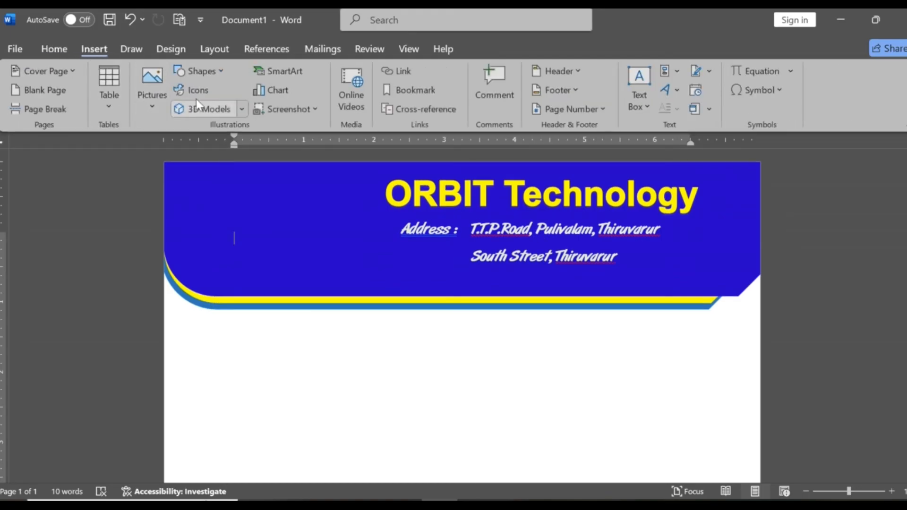
pyautogui.click(200, 71)
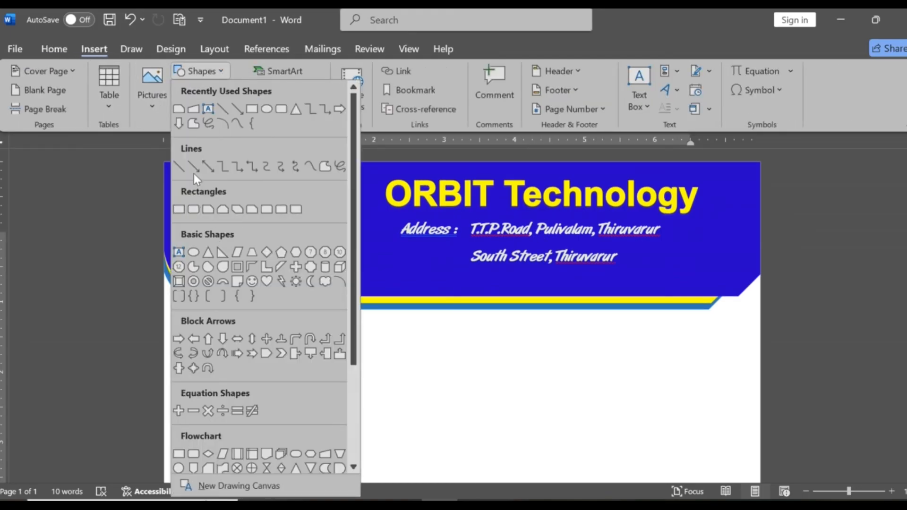
pyautogui.click(211, 110)
pyautogui.moveTo(324, 336); pyautogui.dragTo(617, 372)
pyautogui.write('Cell : 91-0000000000')
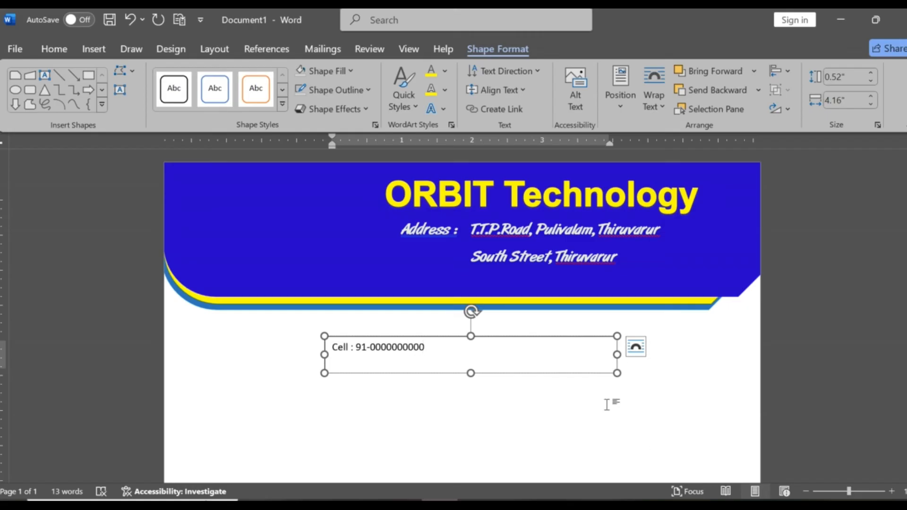
# - Narrow the phone text box to about 1.91", place it beside the address's second line, and give it No Fill and No Outline
pyautogui.moveTo(617, 355); pyautogui.dragTo(742, 242)
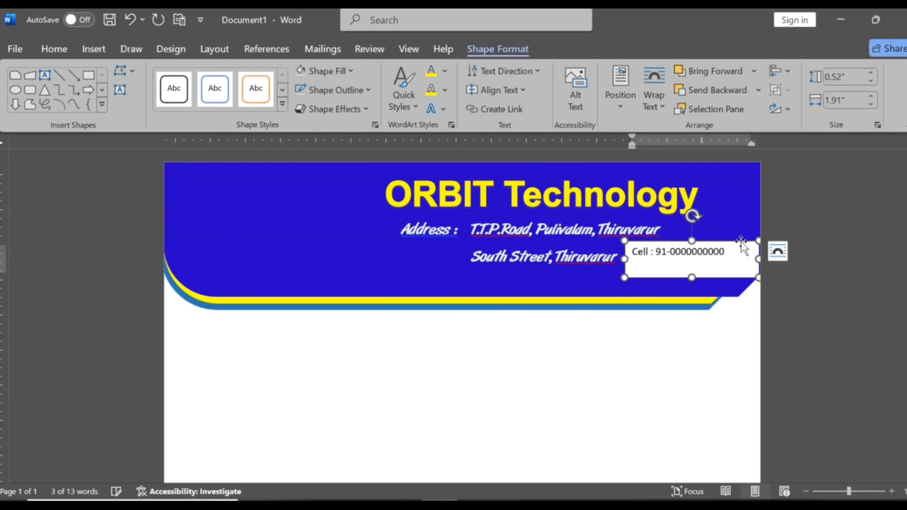
pyautogui.click(347, 72)
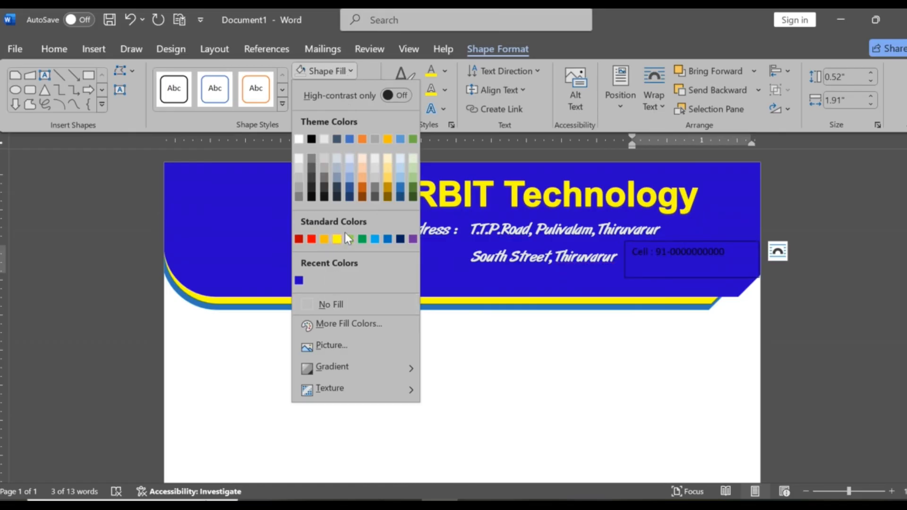
pyautogui.click(339, 303)
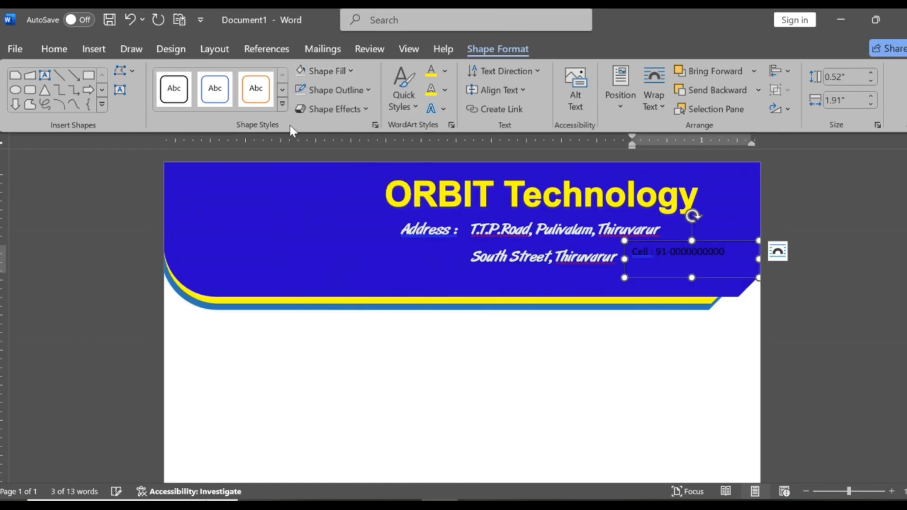
pyautogui.click(367, 90)
pyautogui.click(341, 325)
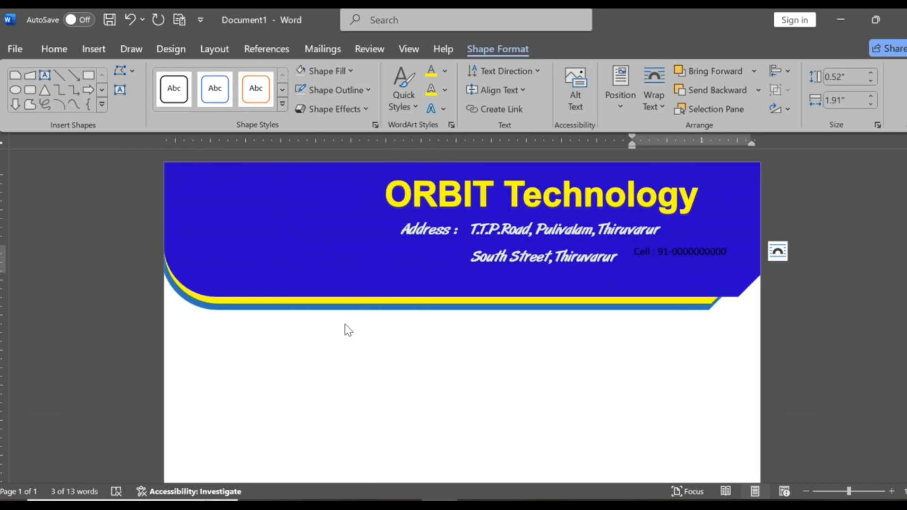
# - Set the phone line's font colour to a light orange theme colour
pyautogui.moveTo(661, 243); pyautogui.dragTo(733, 257)
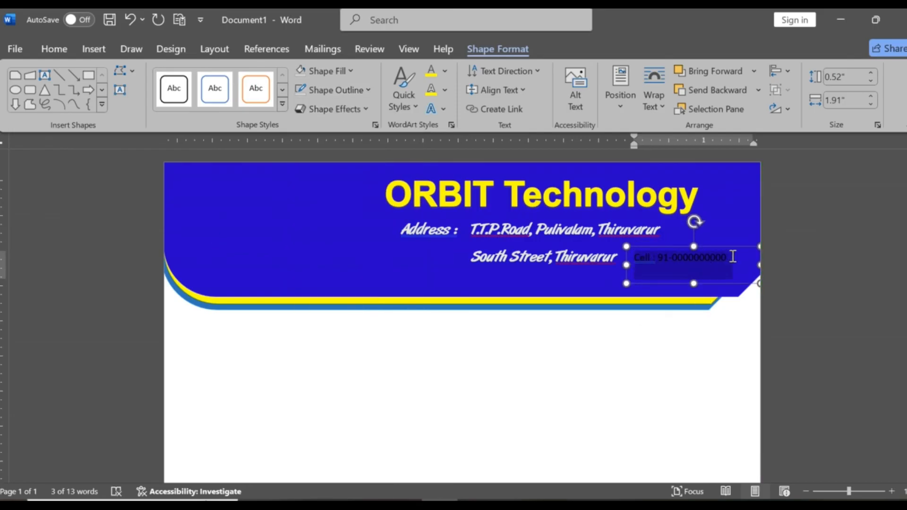
pyautogui.click(55, 49)
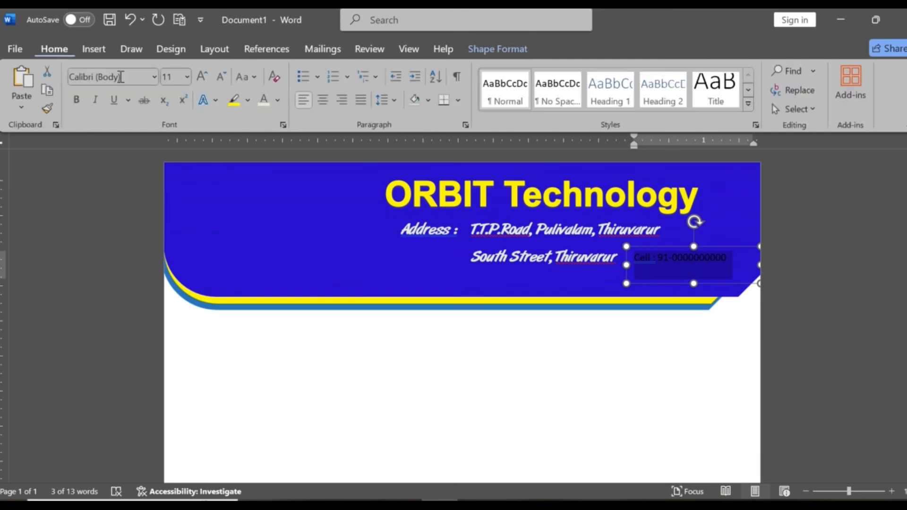
pyautogui.click(277, 99)
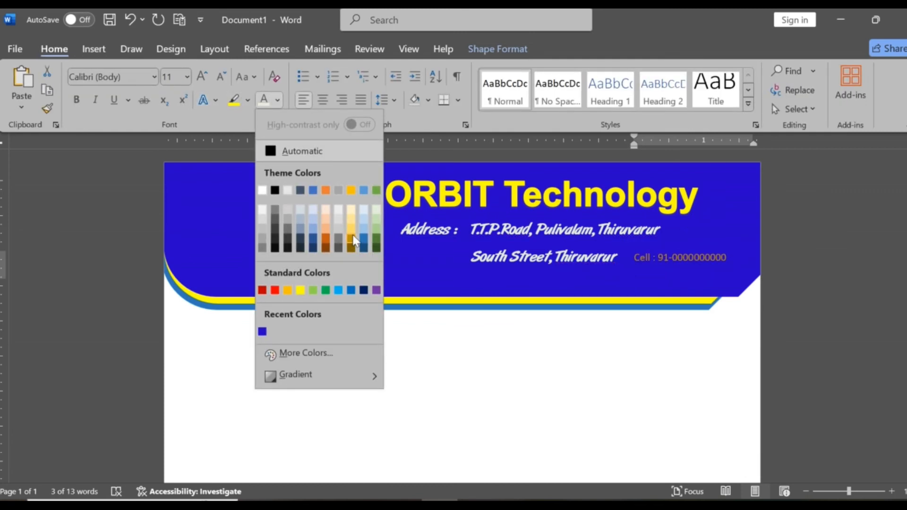
pyautogui.click(325, 229)
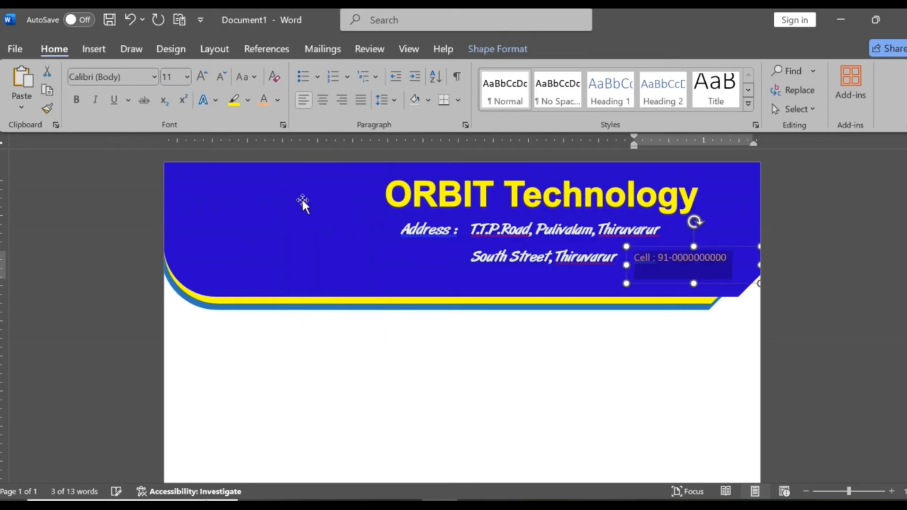
# - Format the phone line in bold 14 pt Arial Narrow and move its text box below the address, near the banner's lower right corner
pyautogui.click(154, 77)
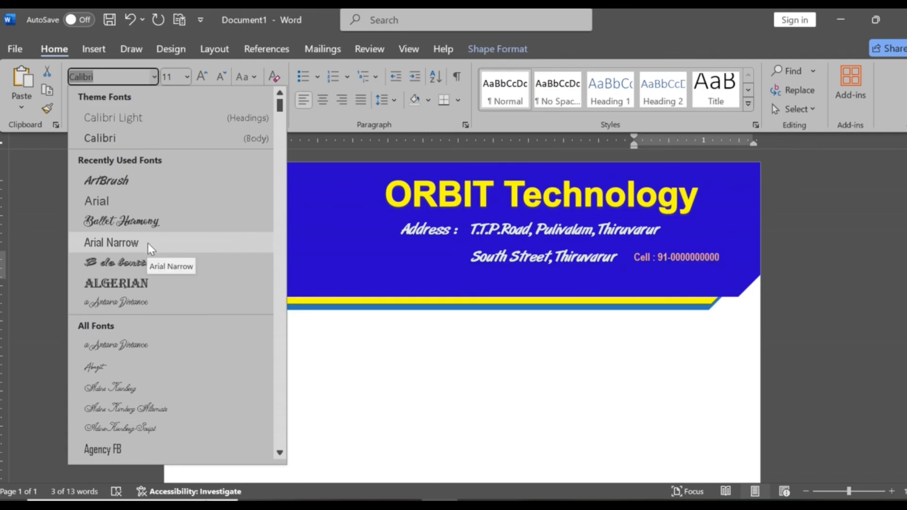
pyautogui.click(149, 243)
pyautogui.hotkey('ctrl', 'shift', '.')
pyautogui.hotkey('ctrl', 'shift', '.')
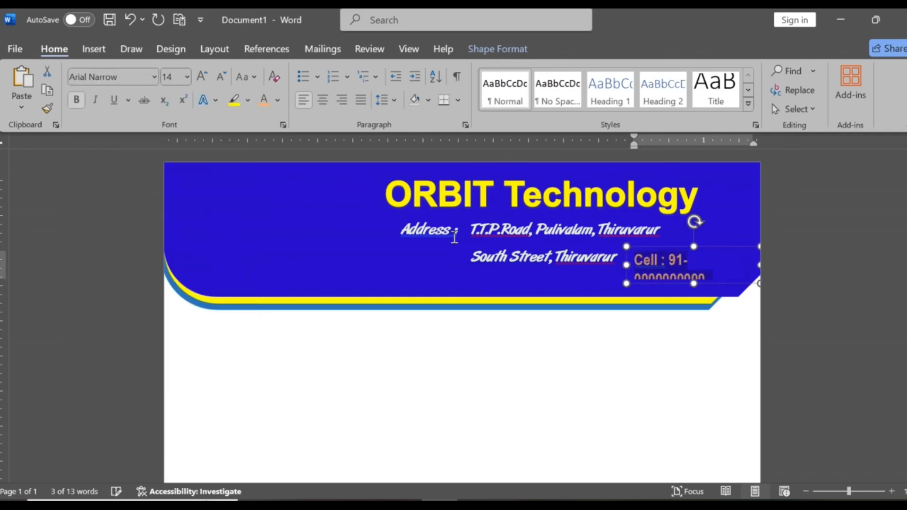
pyautogui.hotkey('ctrl', 'shift', ',')
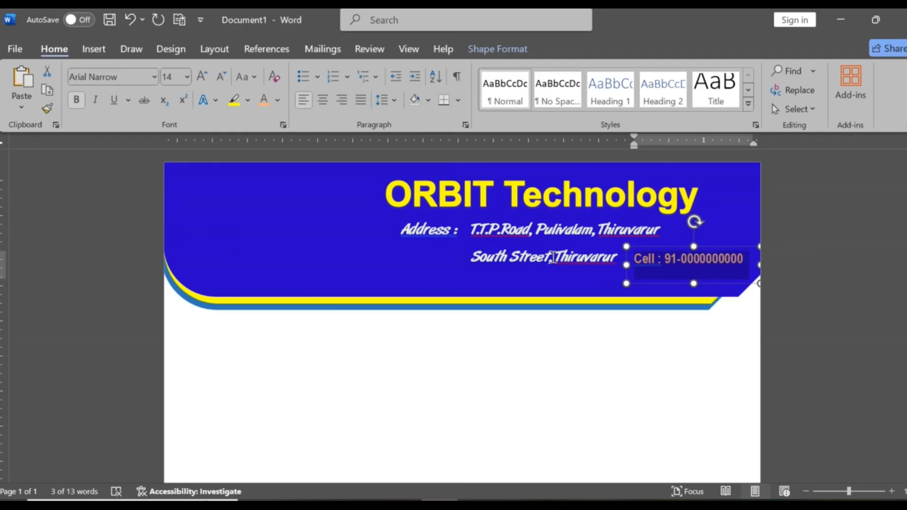
pyautogui.moveTo(694, 284); pyautogui.dragTo(659, 291)
pyautogui.click(692, 343)
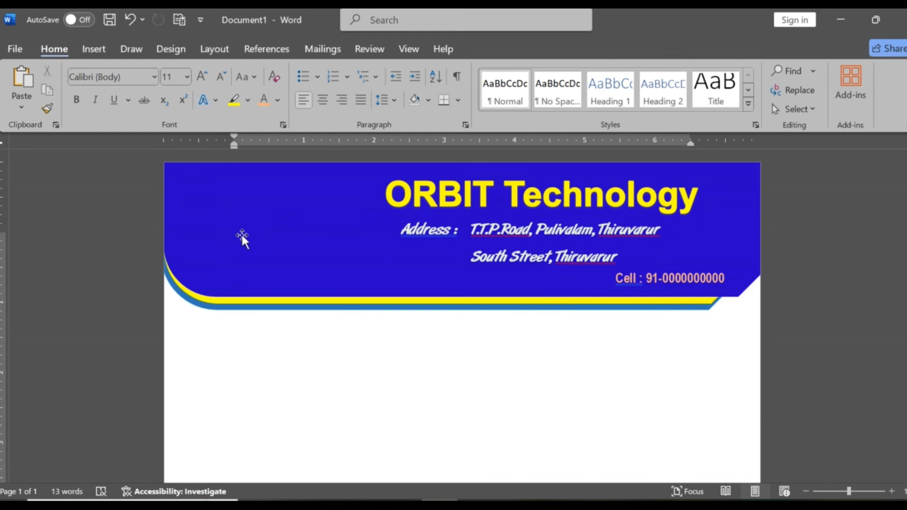
# - Insert the picture "mouse" from the Desktop folder of this device
pyautogui.click(94, 49)
pyautogui.click(163, 79)
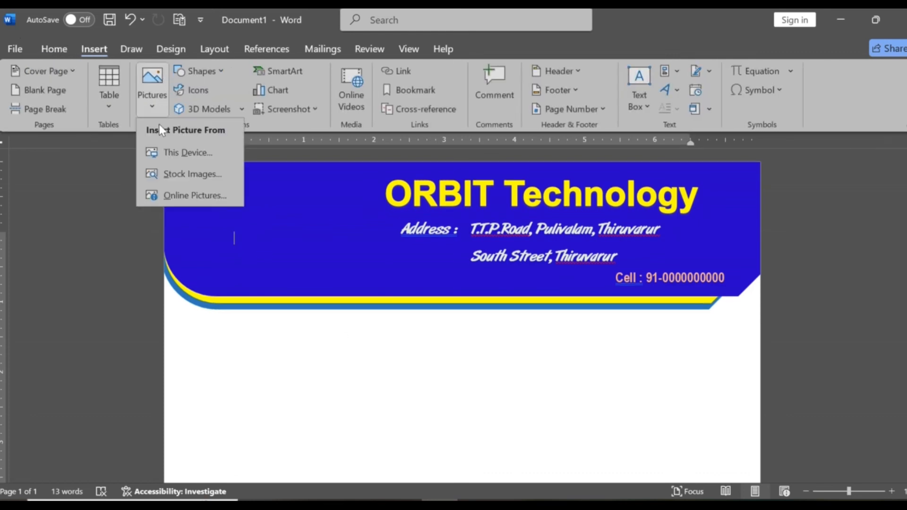
pyautogui.click(186, 151)
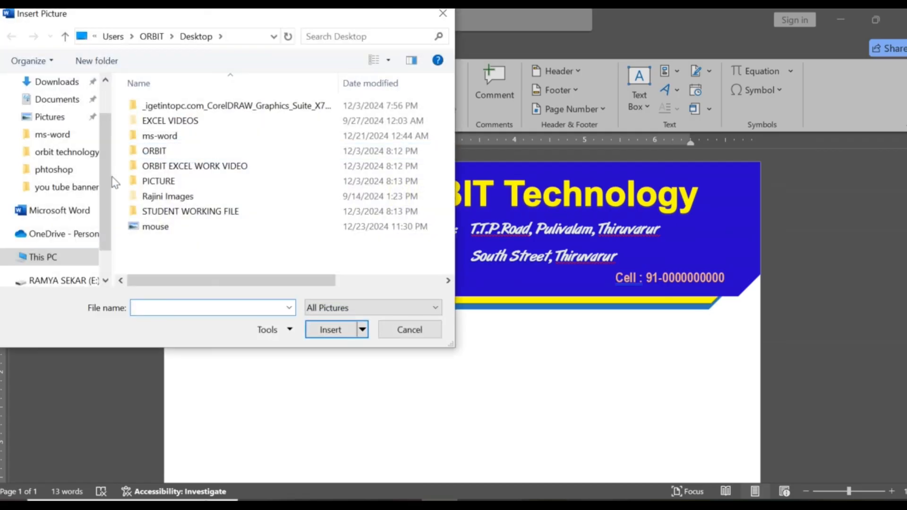
pyautogui.scroll(1, 67, 114)
pyautogui.click(63, 116)
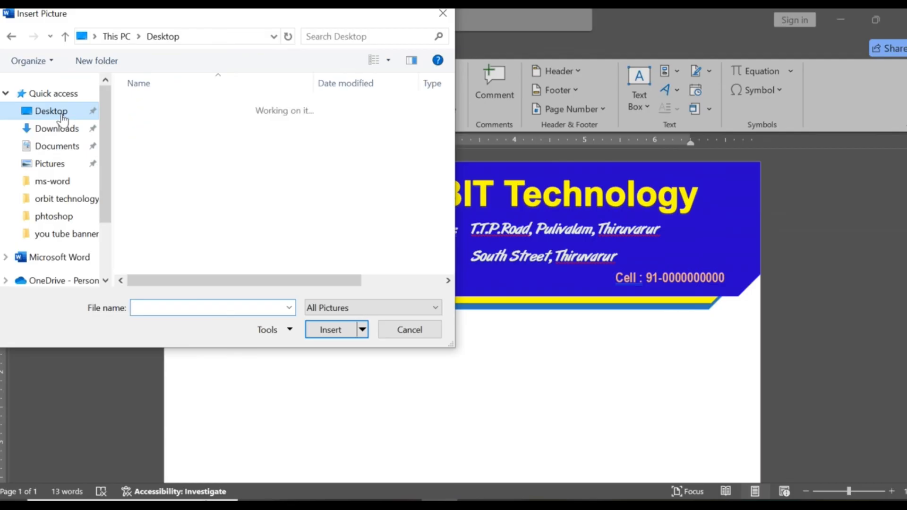
pyautogui.click(179, 228)
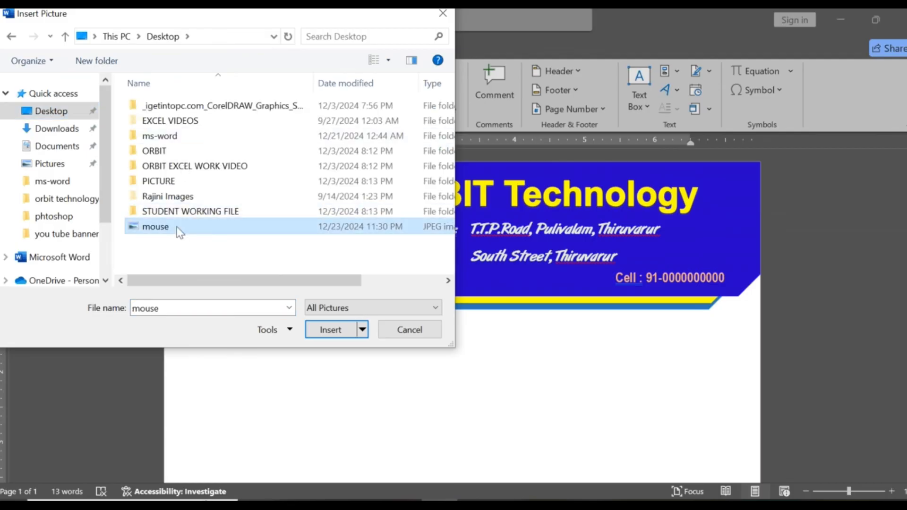
pyautogui.click(331, 335)
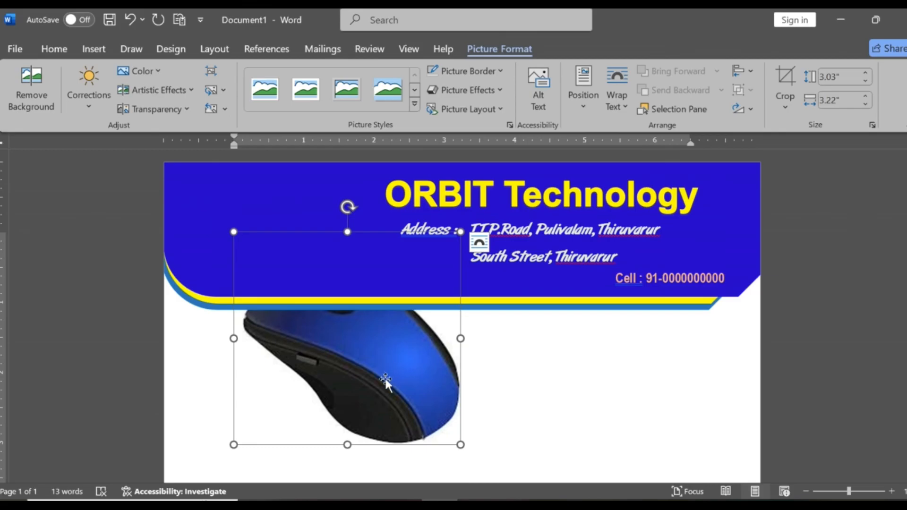
# - Set the mouse picture's text wrapping to In Front of Text
pyautogui.click(520, 382)
pyautogui.click(364, 367)
pyautogui.click(622, 106)
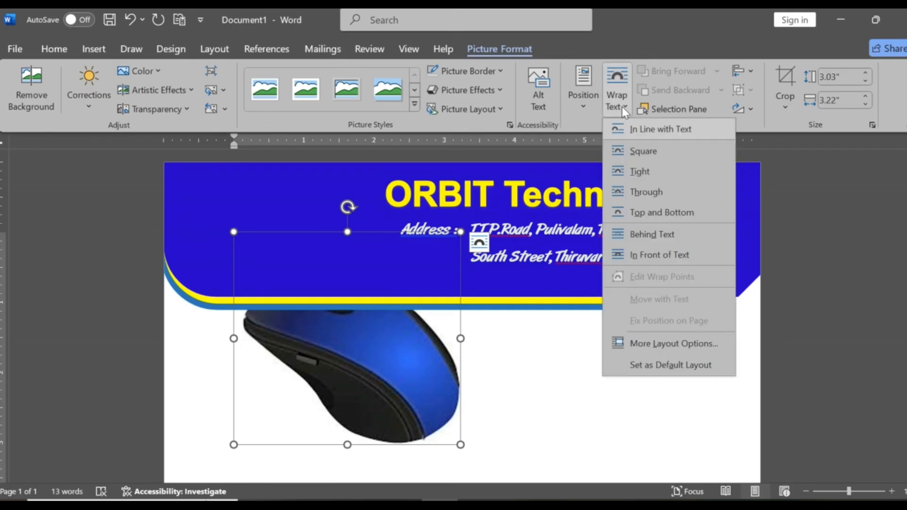
pyautogui.click(635, 261)
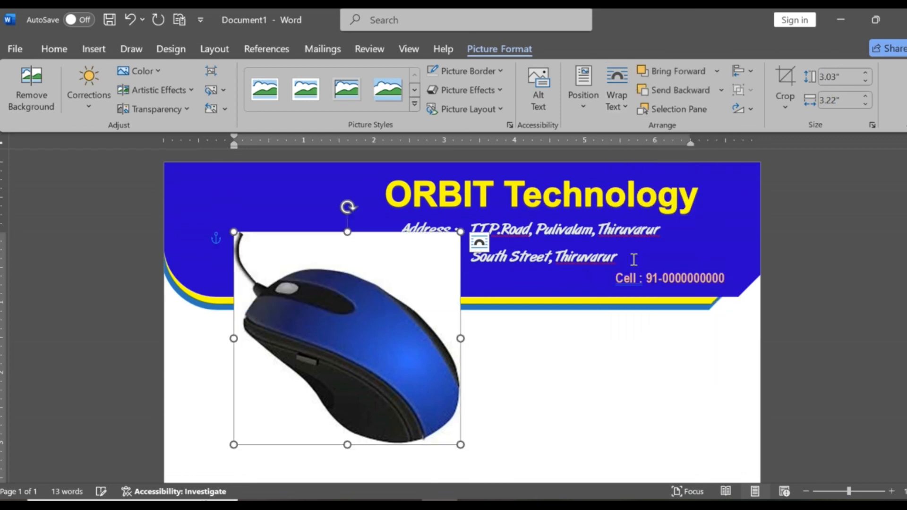
# - Scale the mouse picture down to about 1.52" by 1.62" and place it on the banner, left of the company name
pyautogui.moveTo(350, 326); pyautogui.dragTo(295, 256)
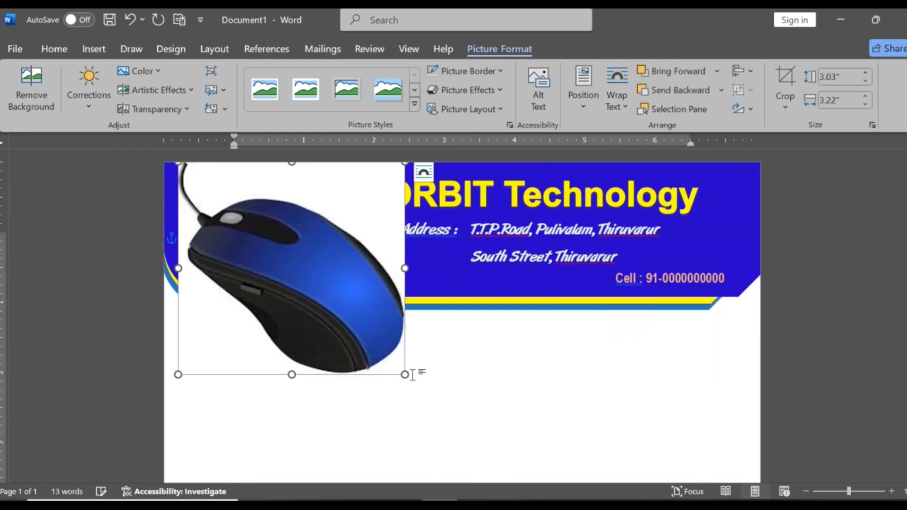
pyautogui.moveTo(405, 375); pyautogui.dragTo(311, 261)
pyautogui.moveTo(262, 212); pyautogui.dragTo(288, 216)
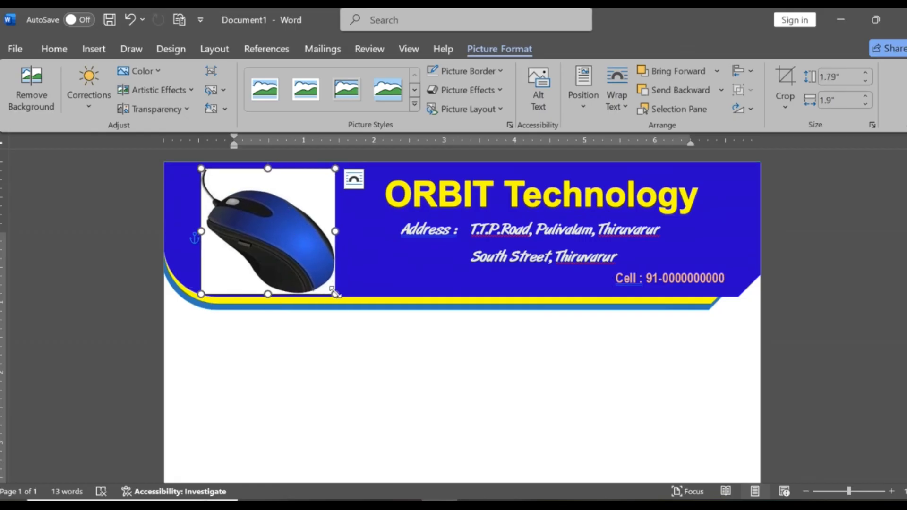
pyautogui.moveTo(335, 294); pyautogui.dragTo(315, 275)
pyautogui.moveTo(284, 231)
pyautogui.mouseDown()
pyautogui.moveTo(298, 238)
pyautogui.moveTo(294, 231)
pyautogui.mouseUp()
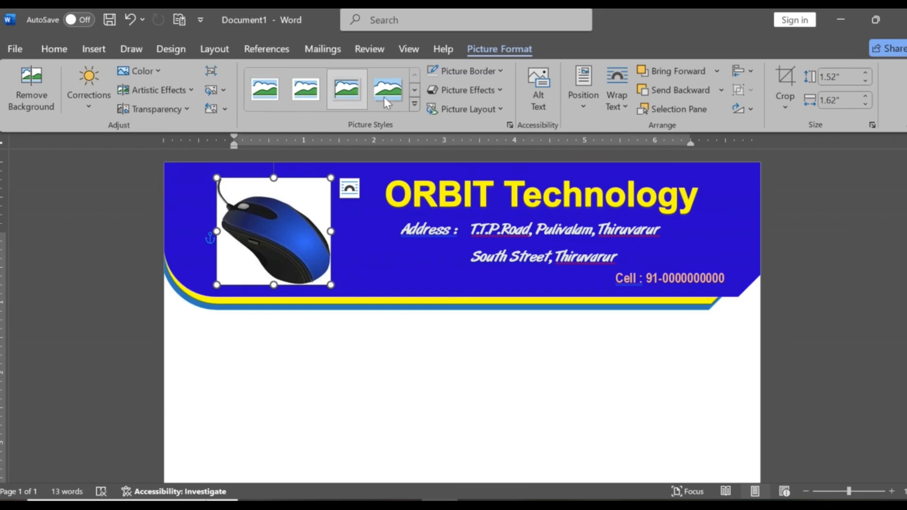
# - Apply the oval picture style with a thick black frame to the mouse picture
pyautogui.click(415, 104)
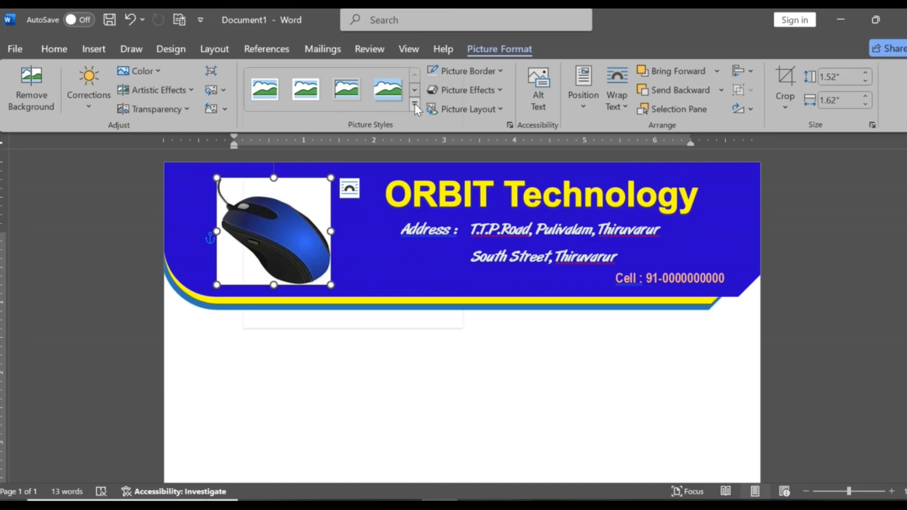
pyautogui.click(434, 132)
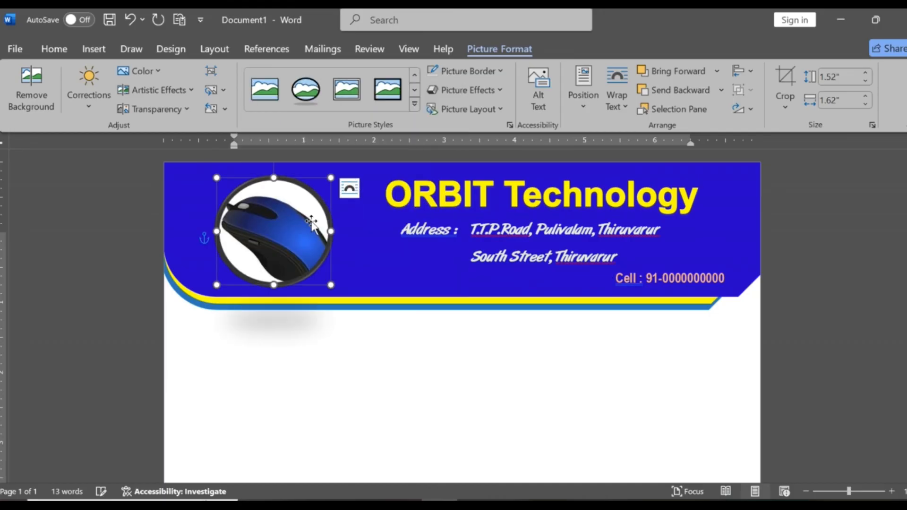
# - Enlarge the framed mouse picture to about 1.76" by 1.88" and position it to nearly fill the banner's height beside the company name
pyautogui.moveTo(317, 278); pyautogui.dragTo(315, 248)
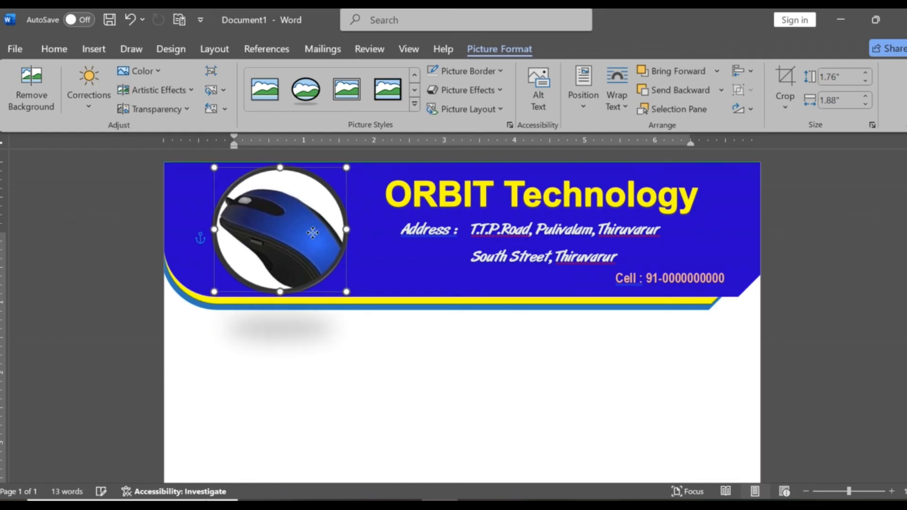
pyautogui.click(619, 370)
pyautogui.scroll(-1, 676, 367)
pyautogui.scroll(1, 650, 364)
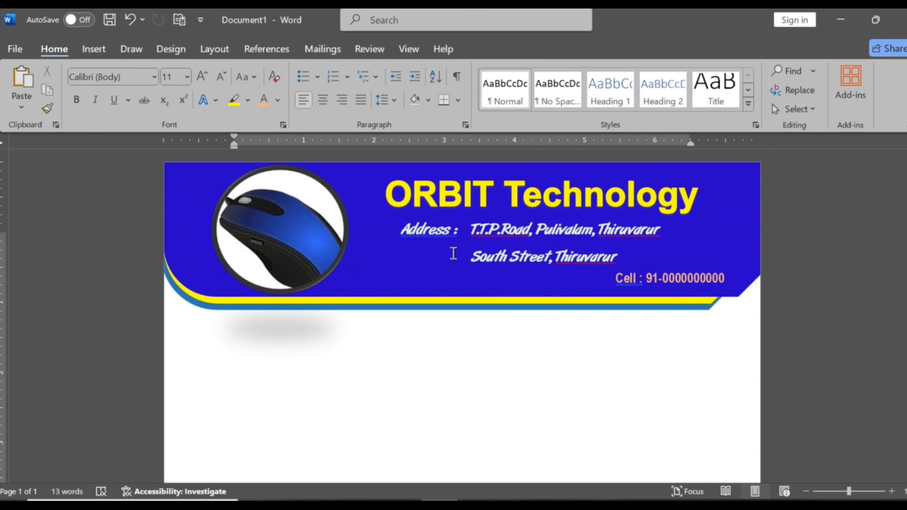
pyautogui.click(689, 247)
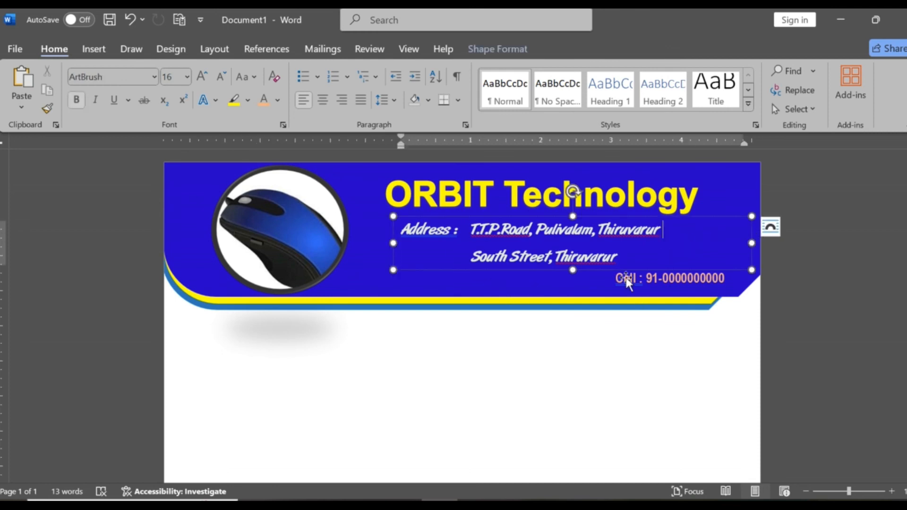
pyautogui.click(478, 297)
pyautogui.click(99, 49)
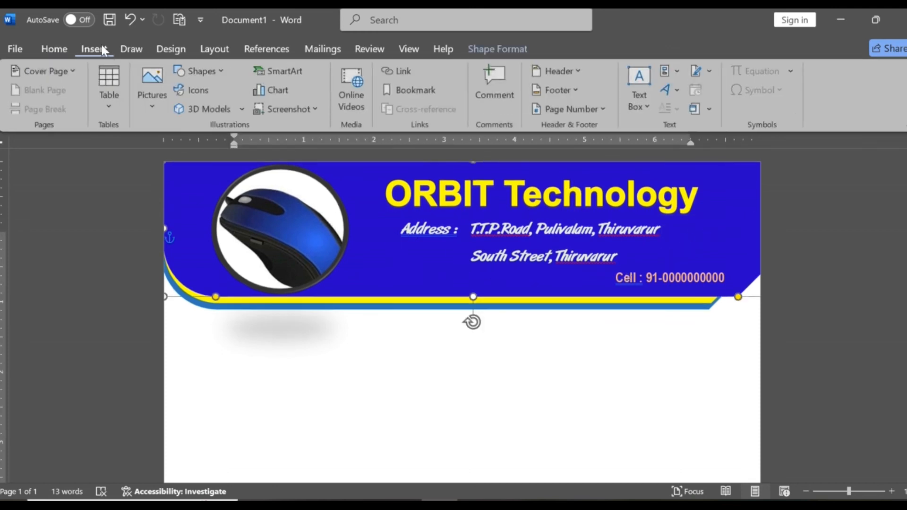
pyautogui.click(213, 70)
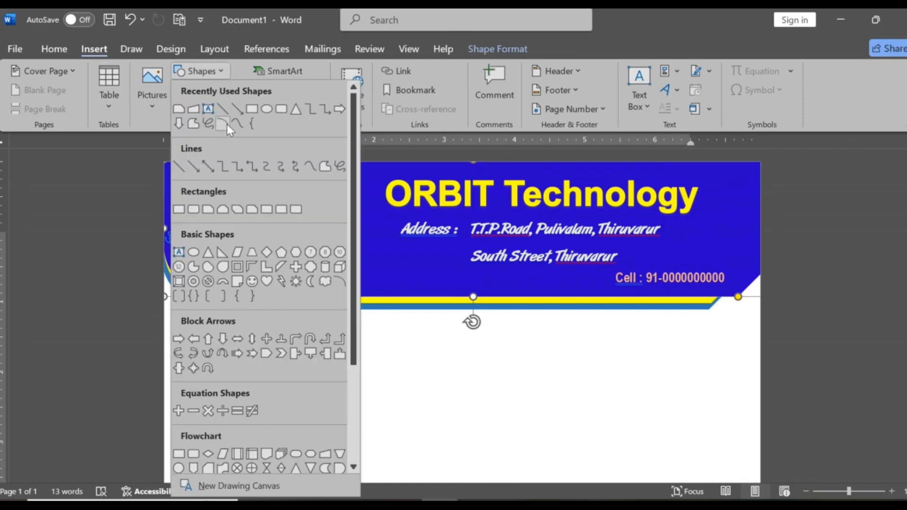
pyautogui.click(444, 374)
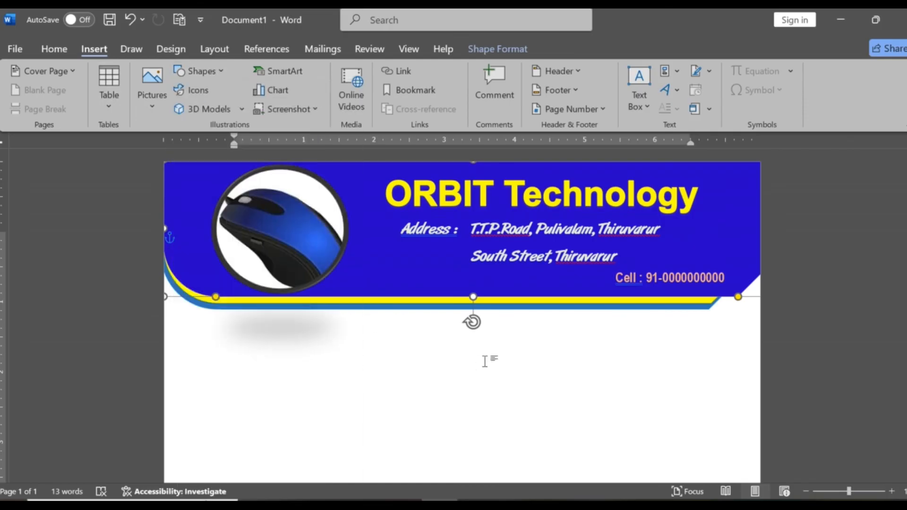
pyautogui.click(529, 377)
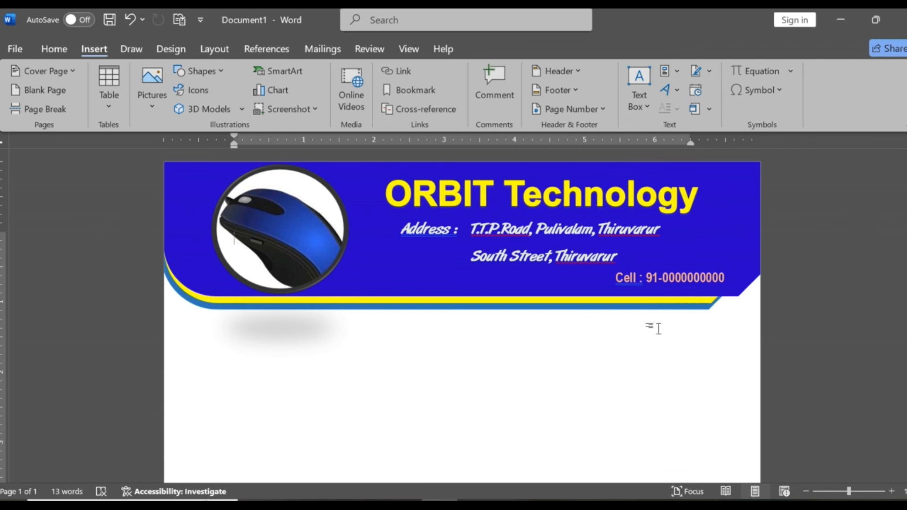
pyautogui.scroll(-5, 657, 339)
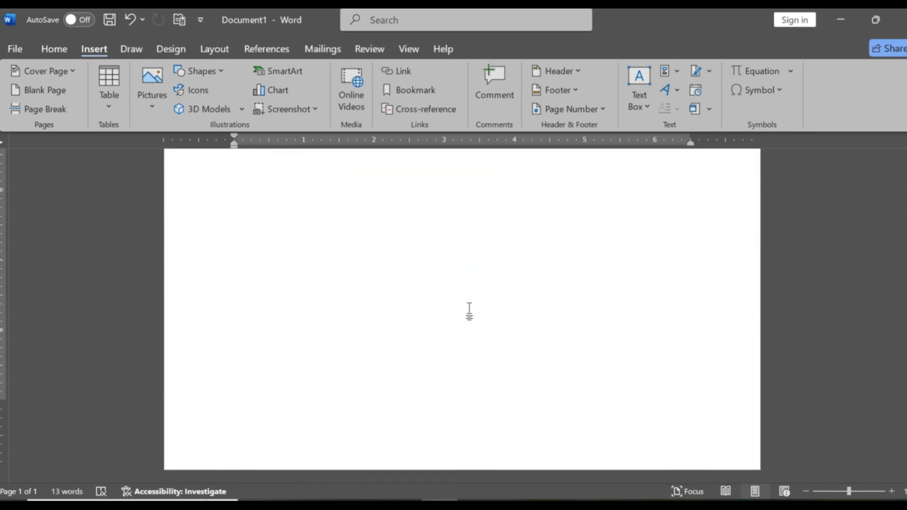
pyautogui.scroll(5, 477, 322)
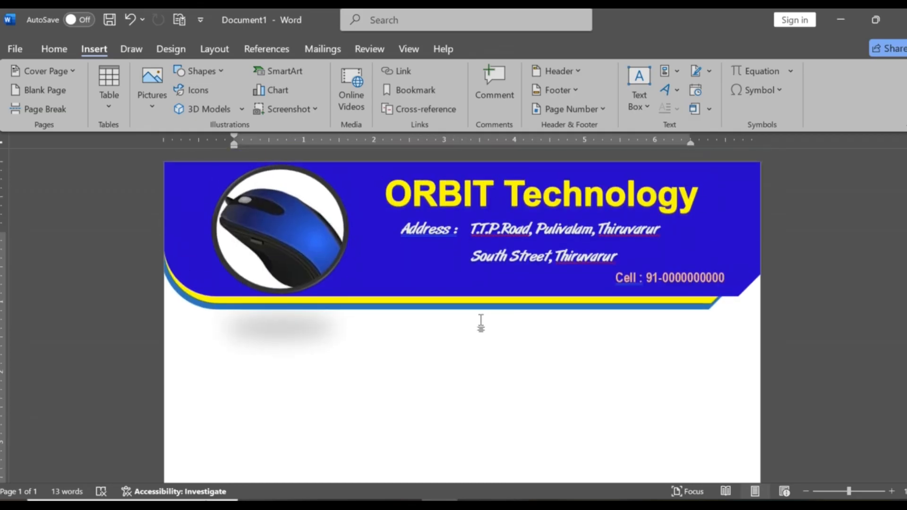